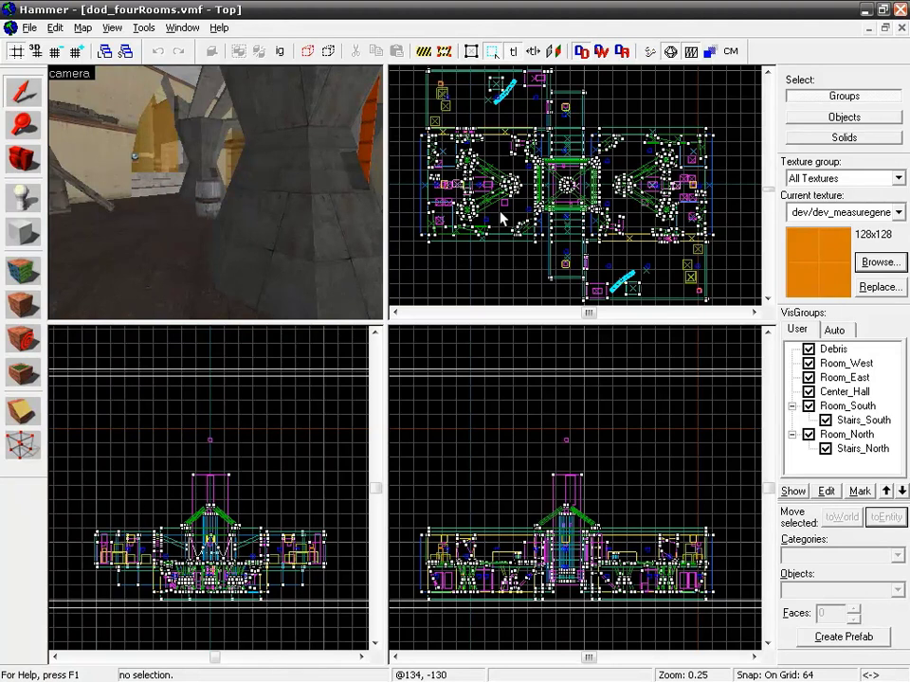
# Step: Select the func_breakable wall section above the broken ledge in the 3D camera view
pyautogui.press('z')
pyautogui.press('w')
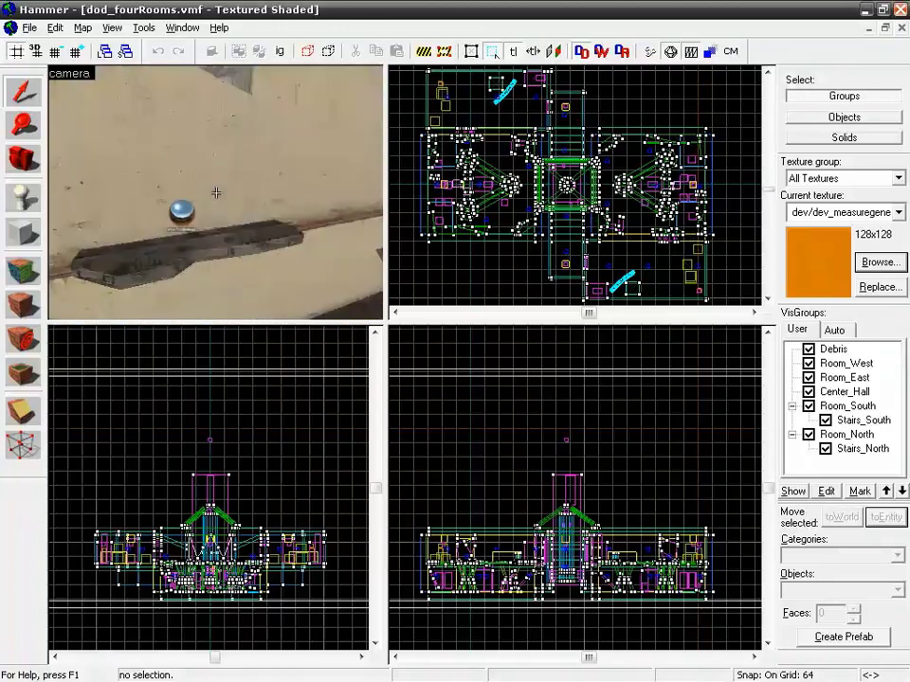
pyautogui.press('s')
pyautogui.press('z')
pyautogui.click(216, 194)
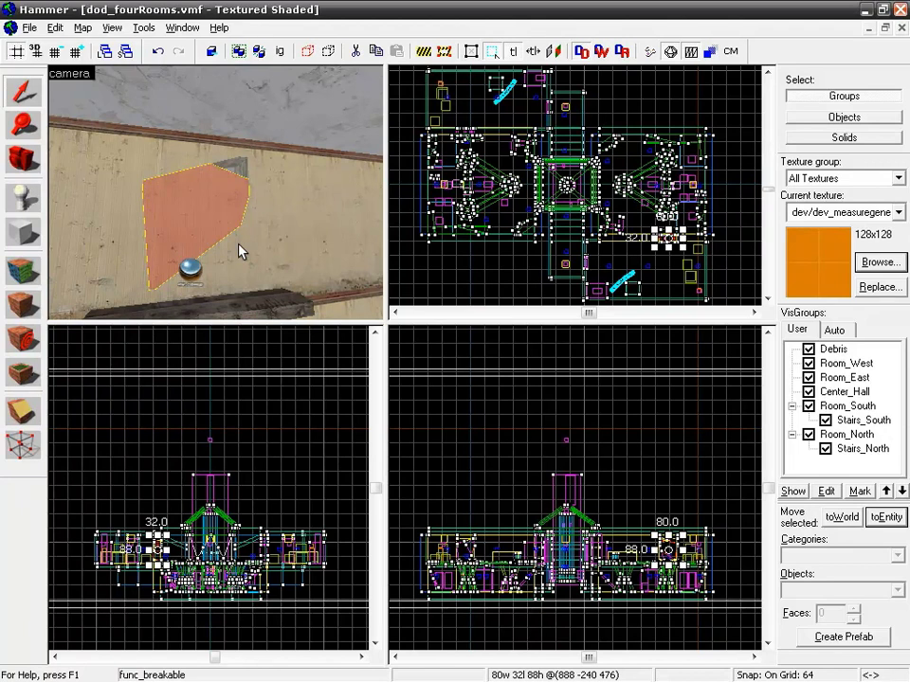
# Step: Examine the crates, sandbags and other props in the room behind the wall, and the breakable section from the opposite side
pyautogui.press('z')
pyautogui.press('w')
pyautogui.press('w')
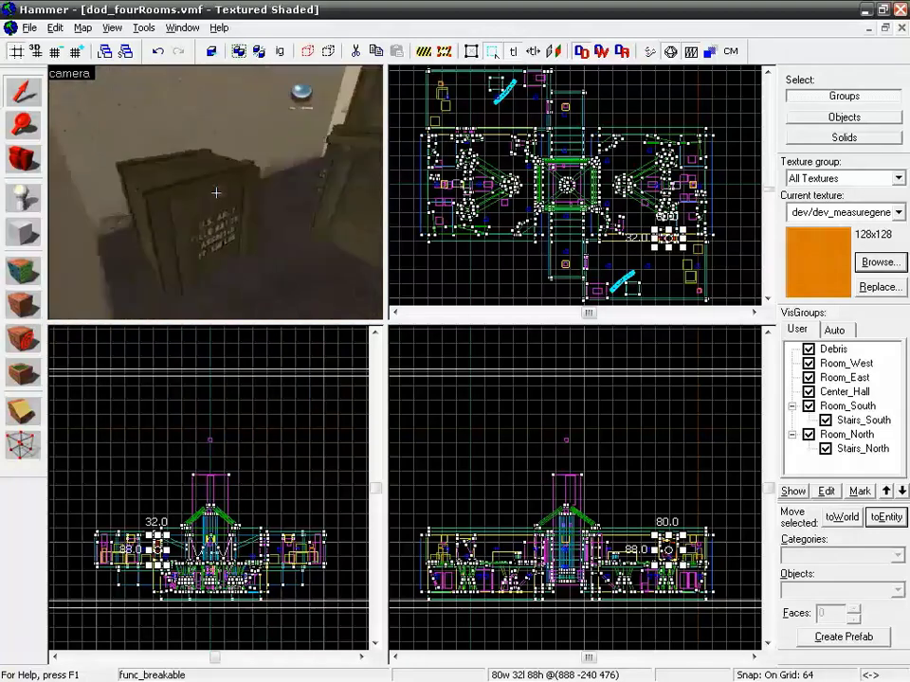
pyautogui.press('d')
pyautogui.press('s')
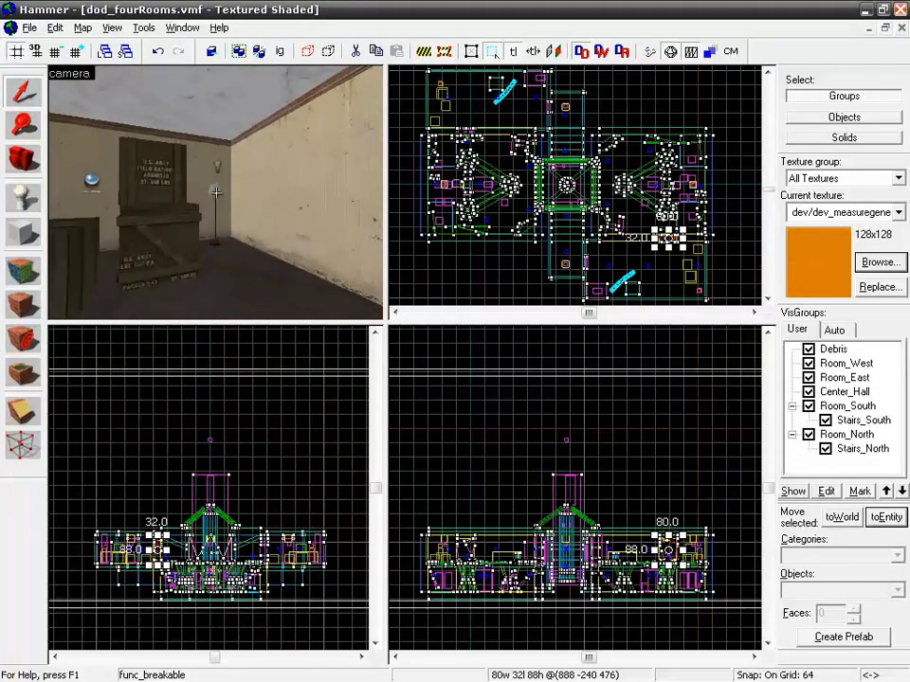
pyautogui.press('w')
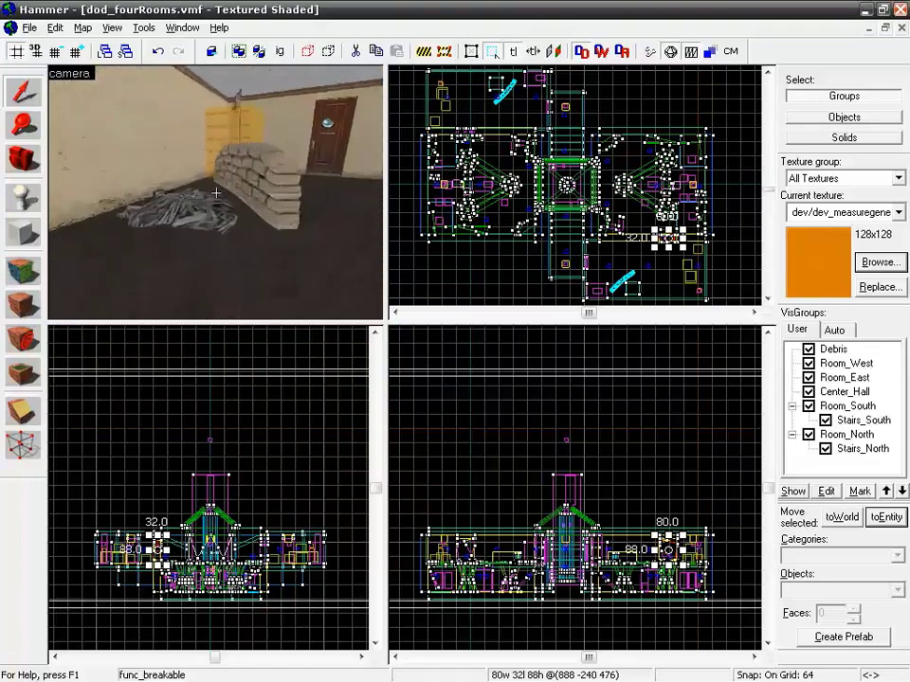
pyautogui.press('w')
pyautogui.press('d')
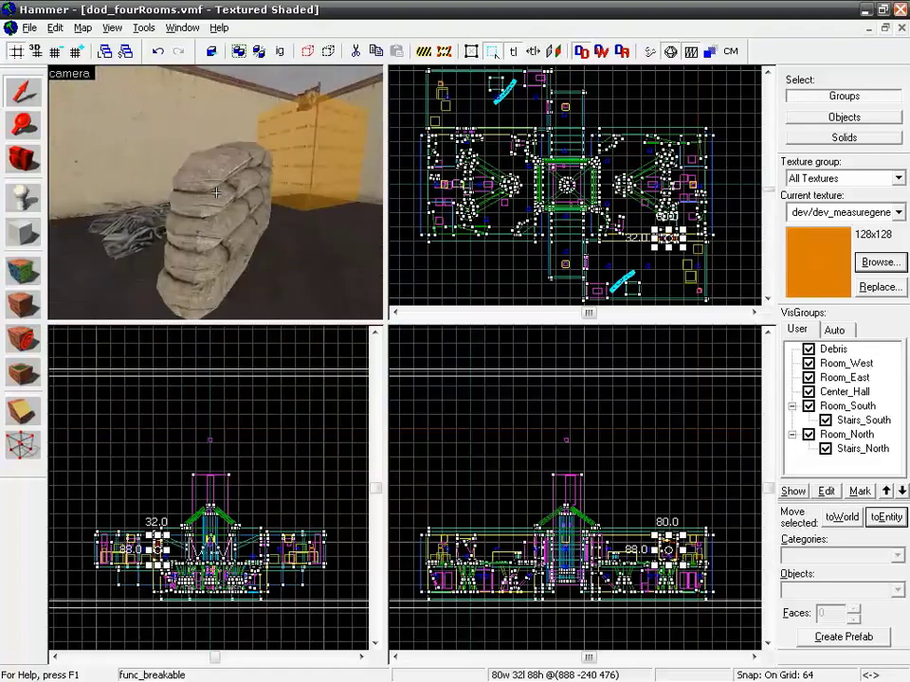
pyautogui.press('w')
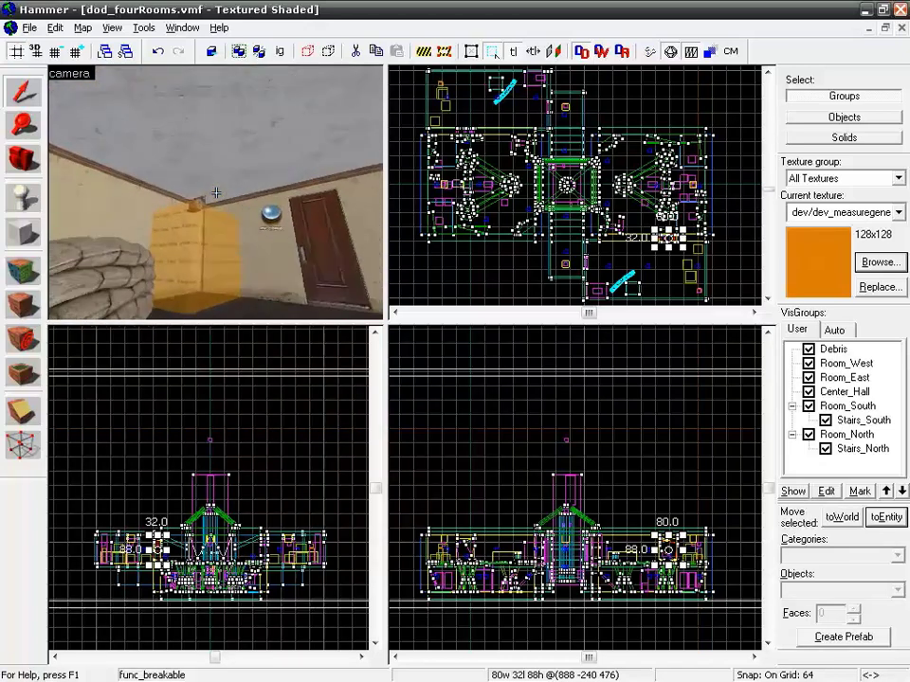
pyautogui.press('w')
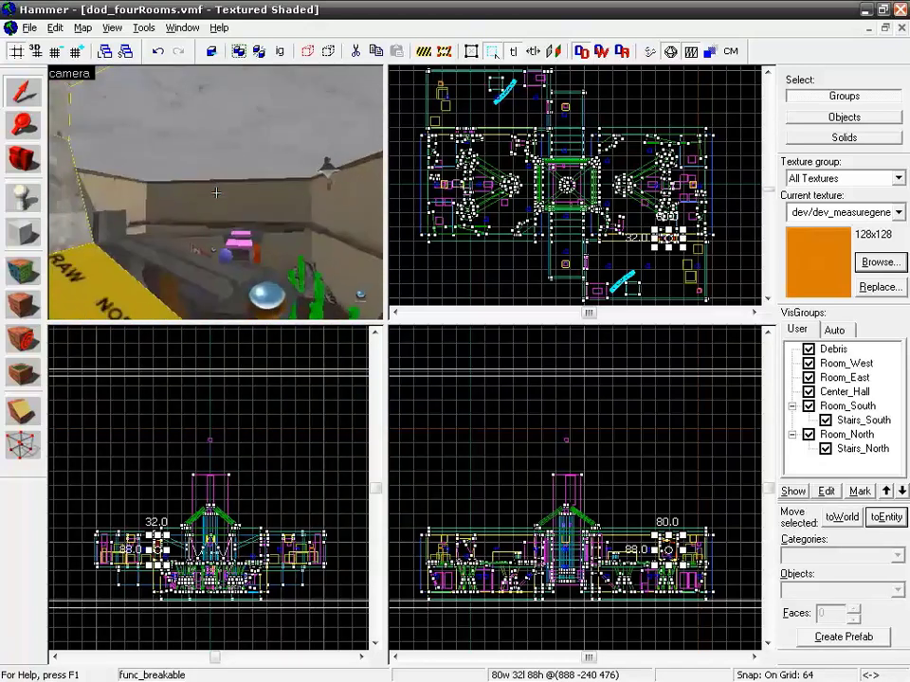
pyautogui.press('w')
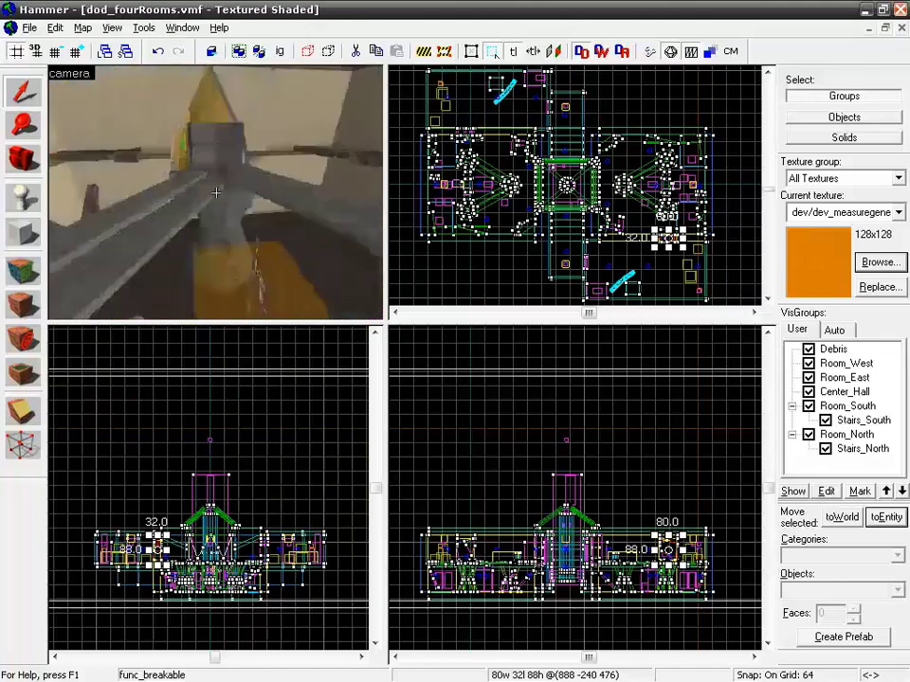
pyautogui.press('w')
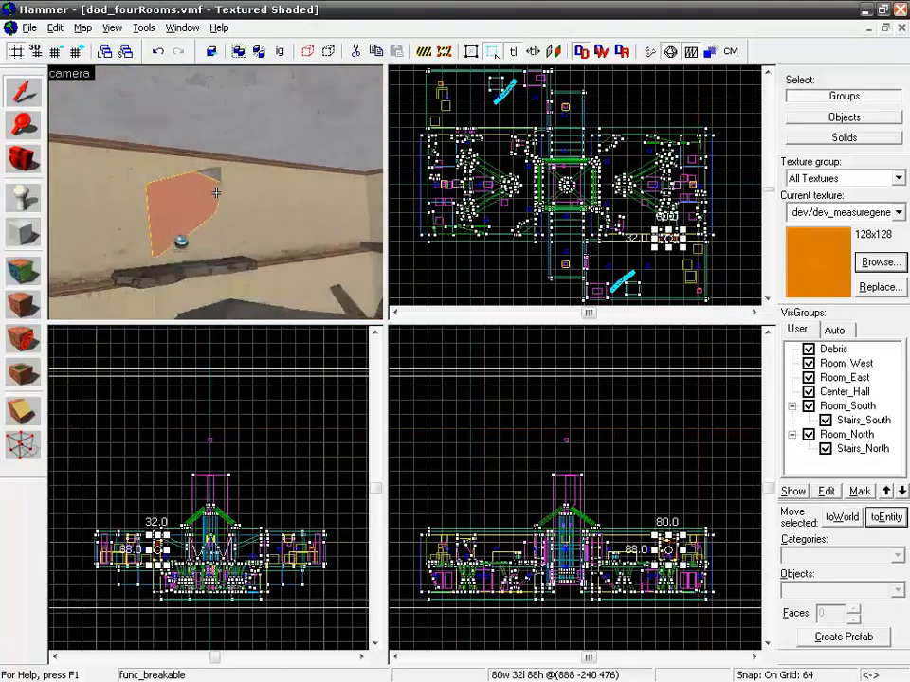
pyautogui.press('a')
pyautogui.press('z')
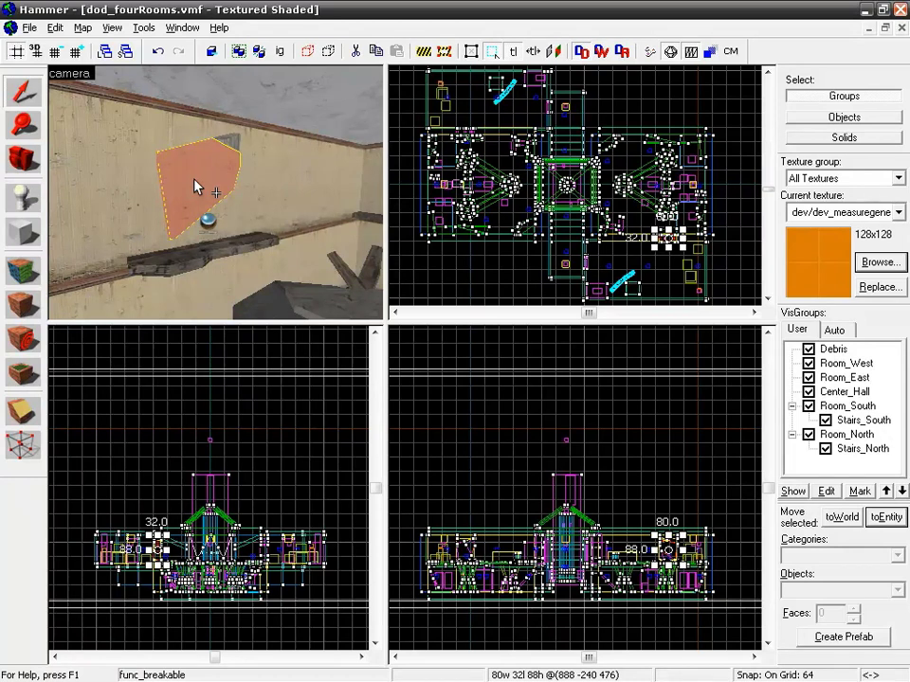
pyautogui.moveTo(195, 185); pyautogui.dragTo(217, 196)
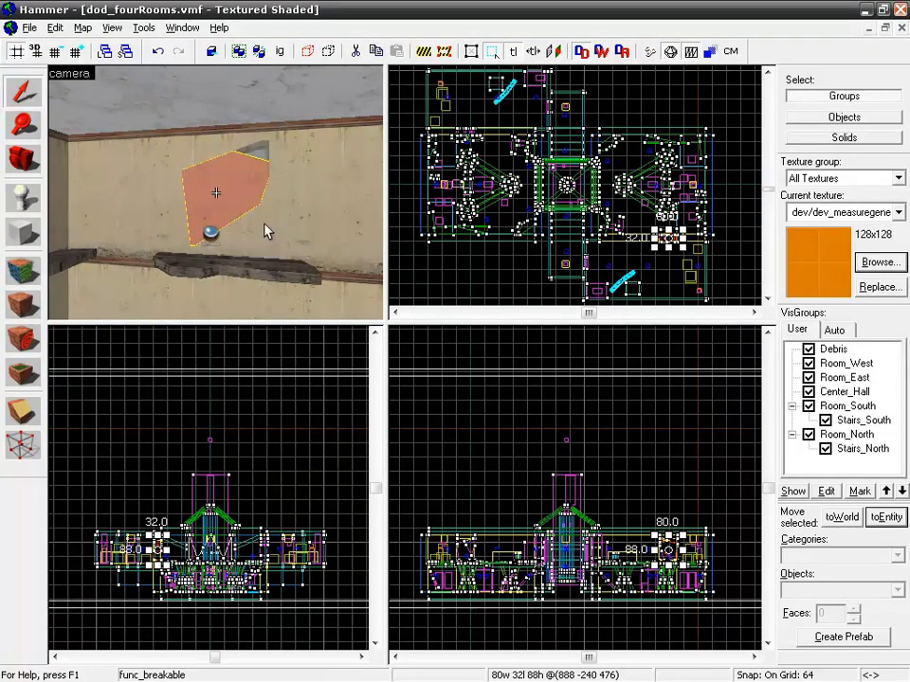
pyautogui.moveTo(267, 231); pyautogui.dragTo(194, 219)
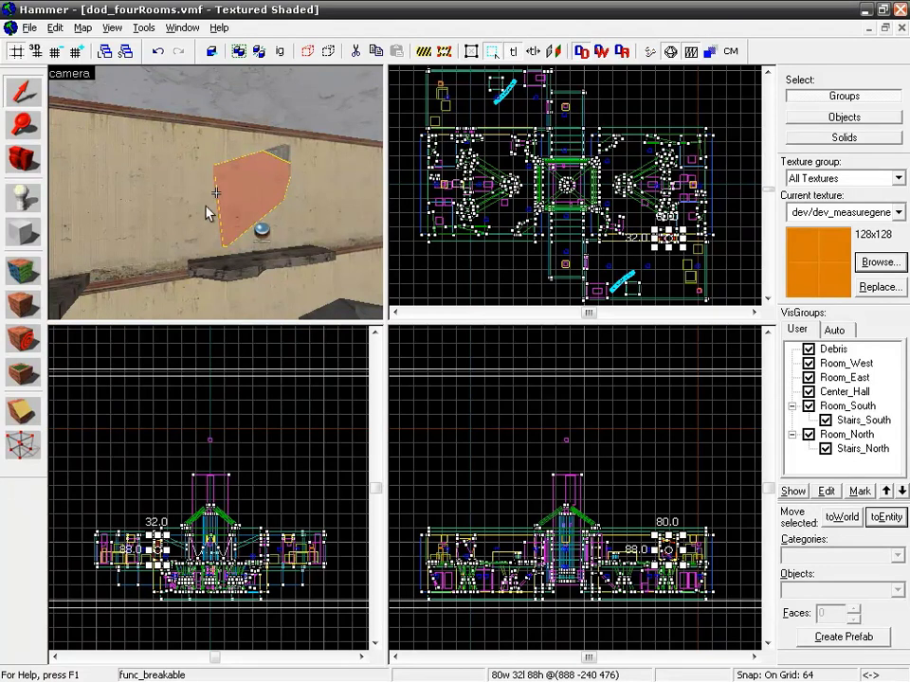
# Step: In the top view, outline a block 480 units wide and 8 units thick along the room-side face of the breakable wall, snapping to grid 8
pyautogui.hotkey('shift', 'e')
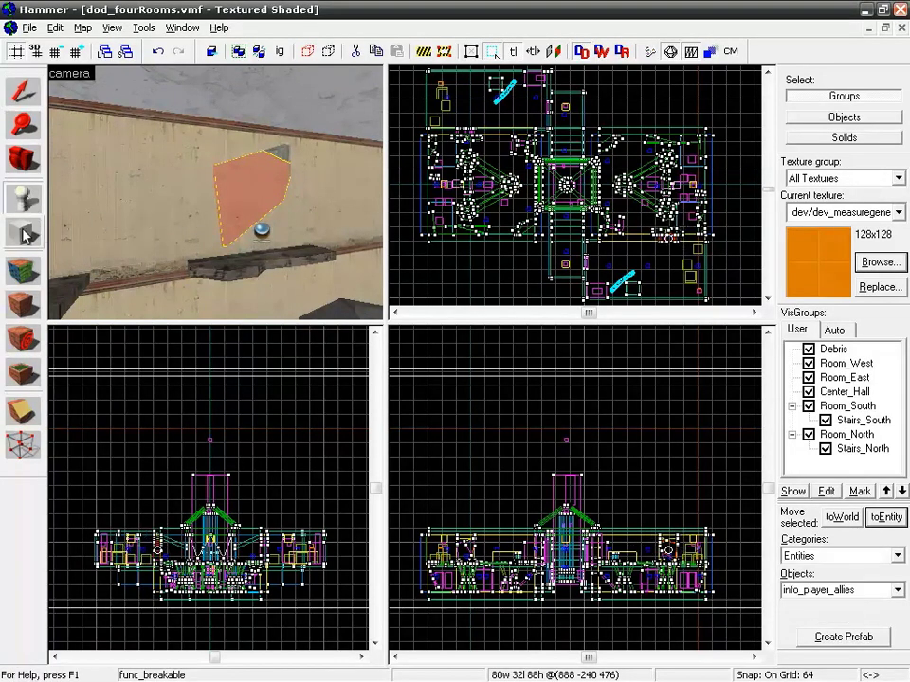
pyautogui.hotkey('shift', 'b')
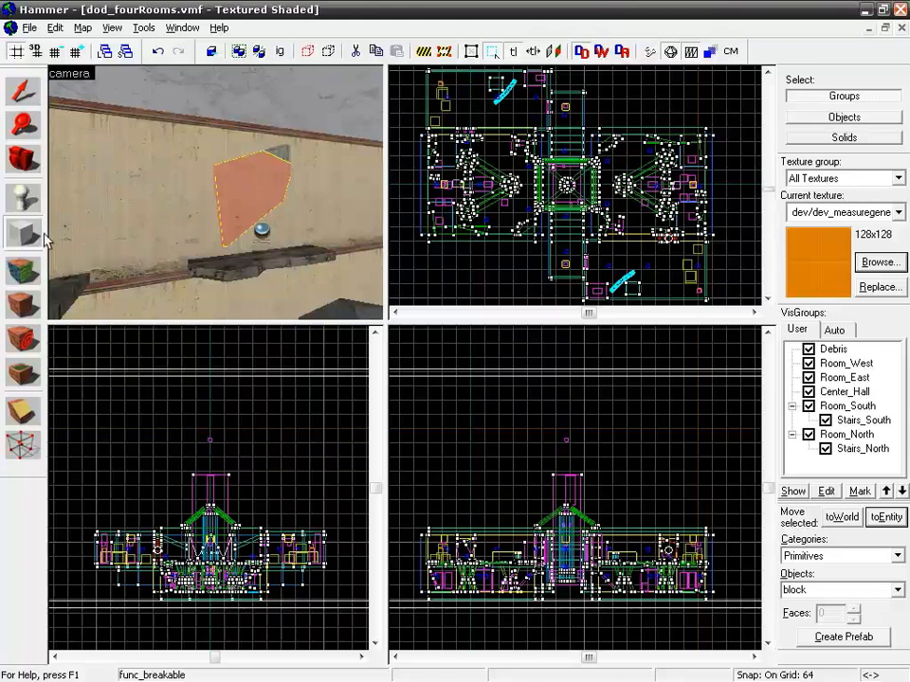
pyautogui.press('z')
pyautogui.press('z')
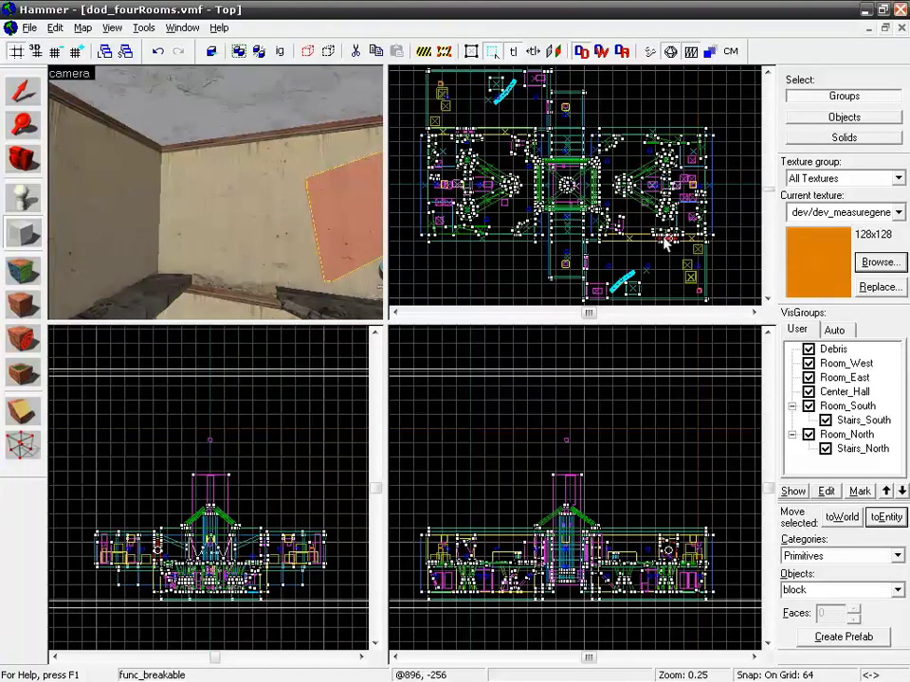
pyautogui.moveTo(662, 234); pyautogui.dragTo(636, 156, button='middle')
pyautogui.scroll(6, 637, 157)
pyautogui.scroll(1, 531, 142)
pyautogui.scroll(3, 498, 178)
pyautogui.moveTo(498, 176); pyautogui.dragTo(514, 199, button='middle')
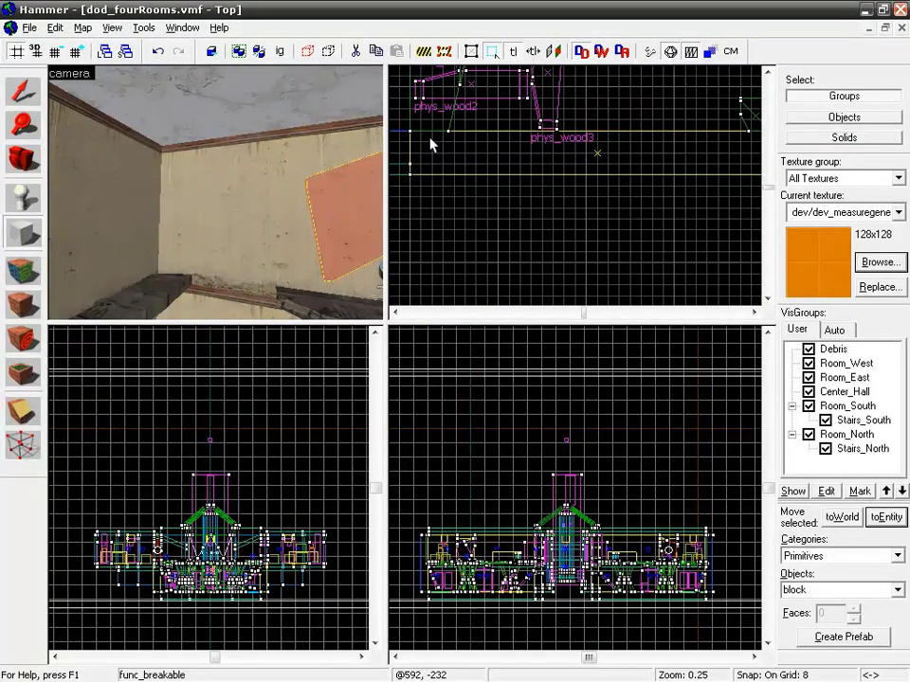
pyautogui.moveTo(409, 134); pyautogui.dragTo(554, 143)
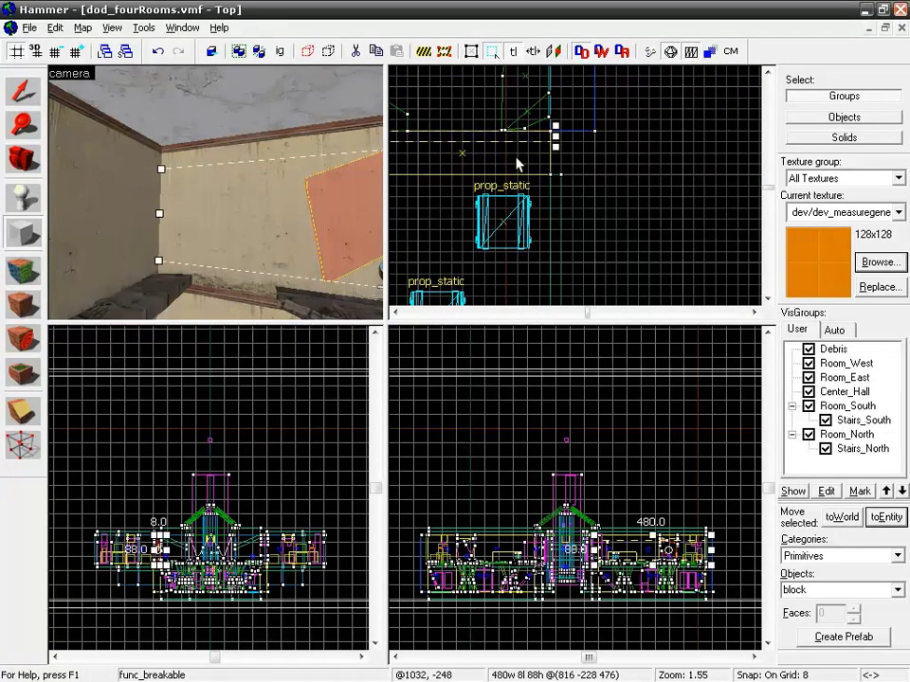
# Step: Extend the outlined block vertically in the side view to a height of 128 units
pyautogui.scroll(10, 573, 342)
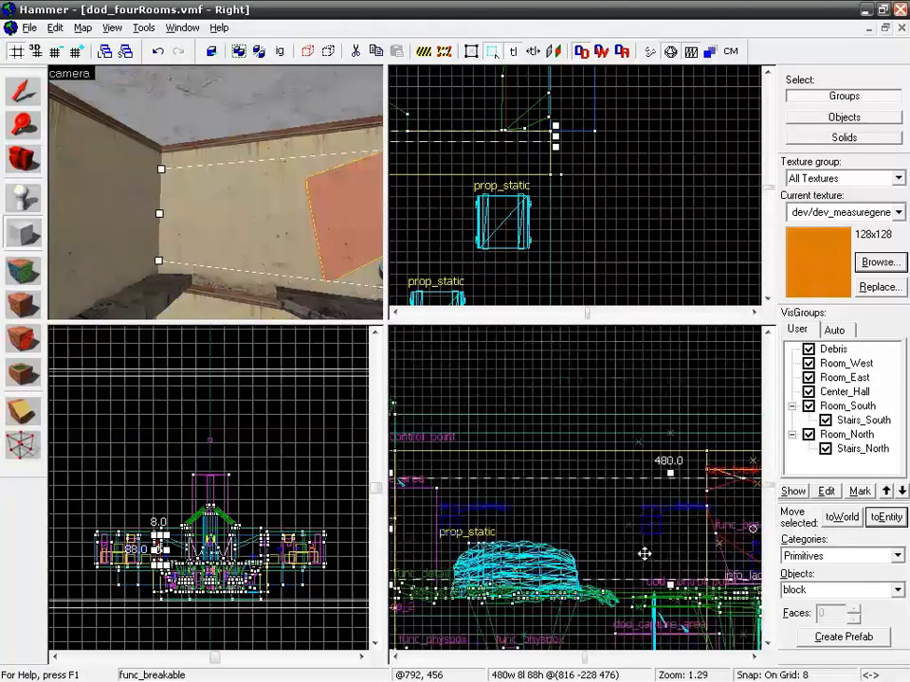
pyautogui.moveTo(675, 461); pyautogui.dragTo(674, 429)
pyautogui.moveTo(584, 503); pyautogui.dragTo(563, 336, button='middle')
pyautogui.moveTo(654, 425); pyautogui.dragTo(616, 447)
pyautogui.scroll(-5, 532, 433)
# Step: Choose the tools/toolsoccluder texture and create the outlined block with it
pyautogui.click(870, 261)
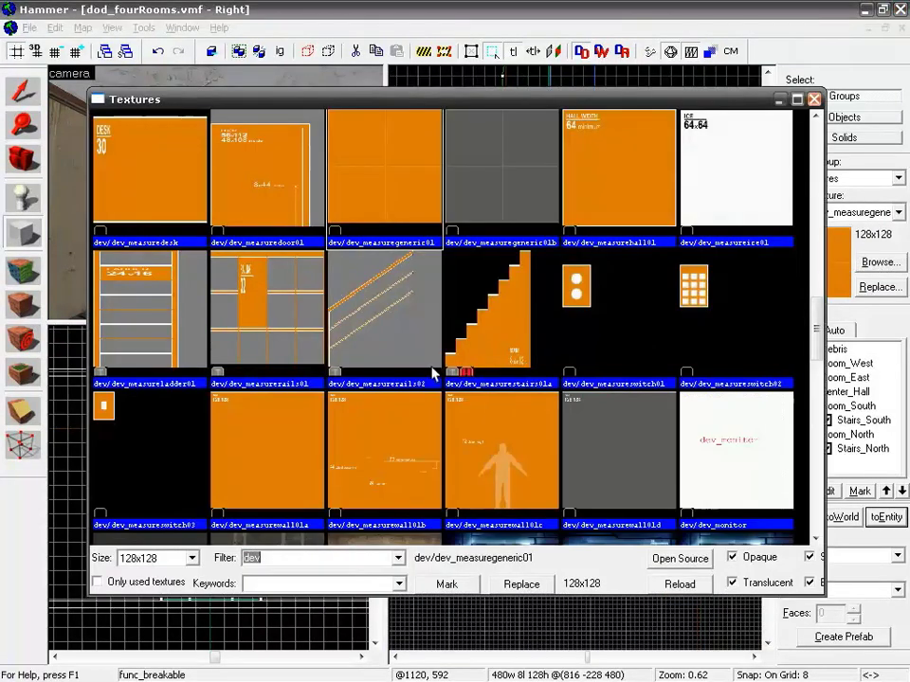
pyautogui.write('tool')
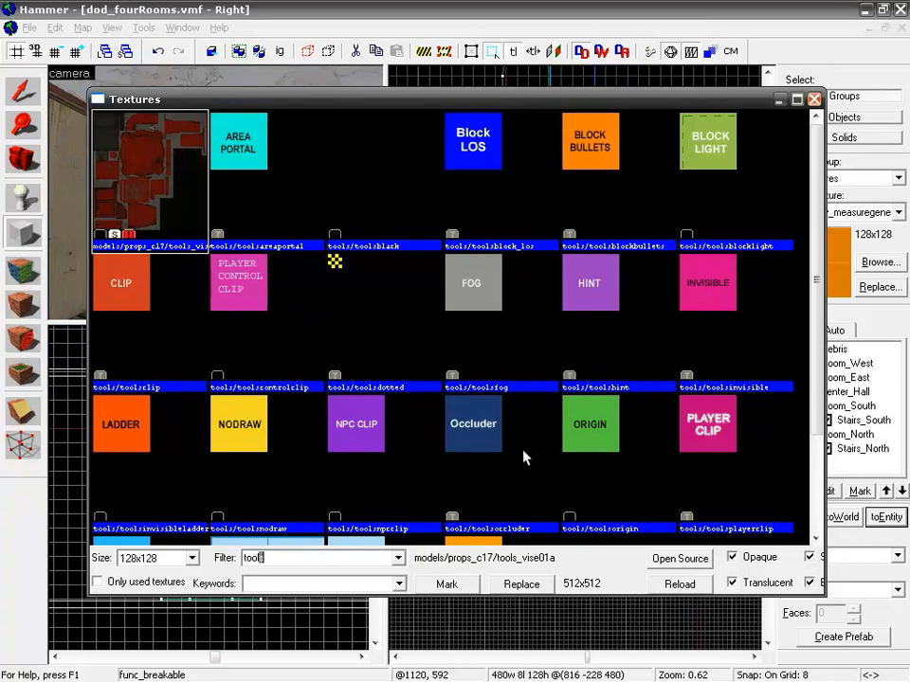
pyautogui.click(476, 425)
pyautogui.doubleClick(470, 425)
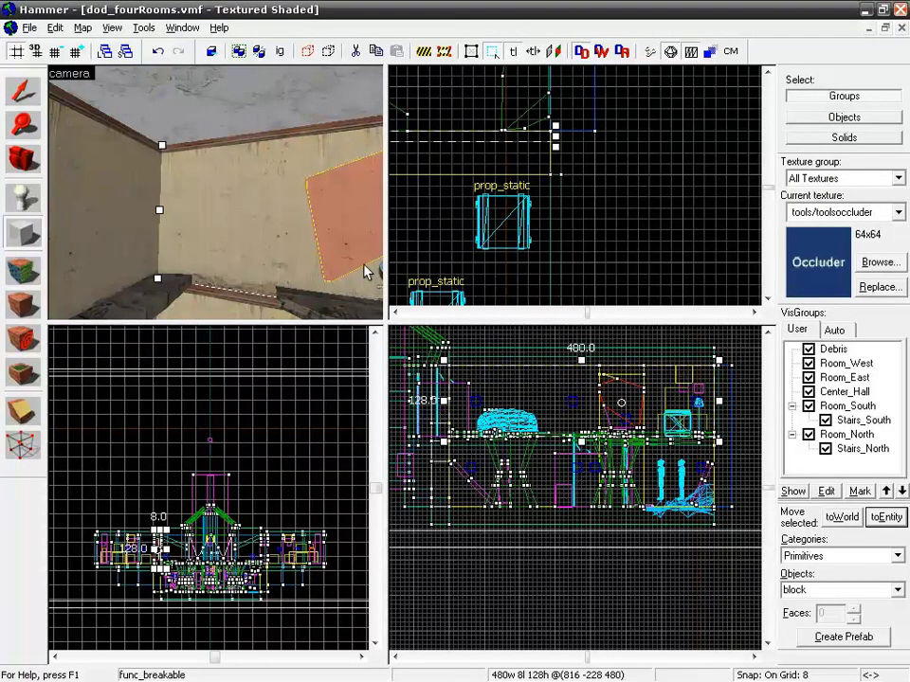
pyautogui.moveTo(473, 186); pyautogui.dragTo(664, 242, button='middle')
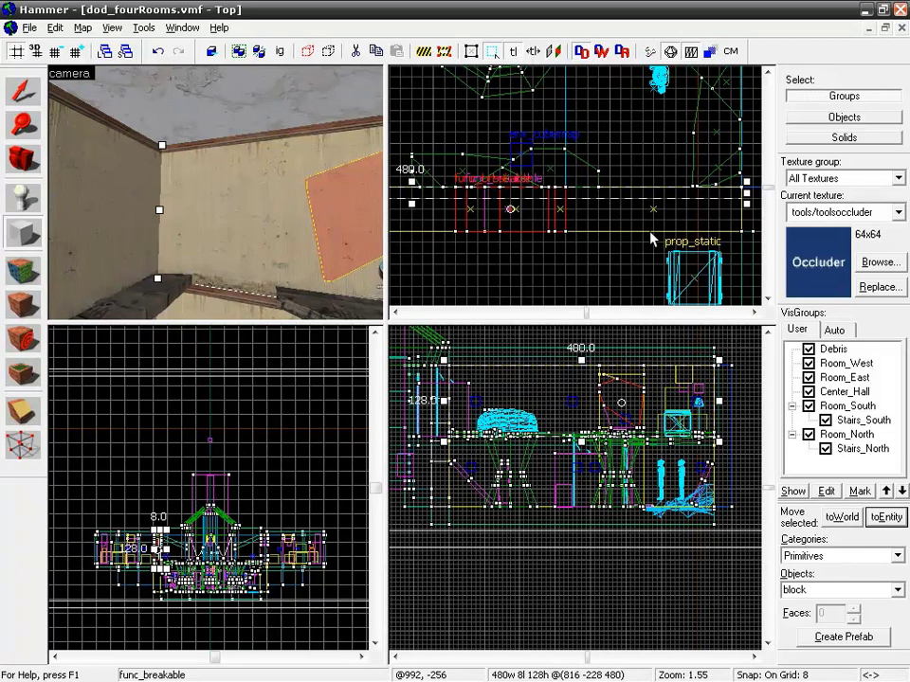
pyautogui.press('Return')
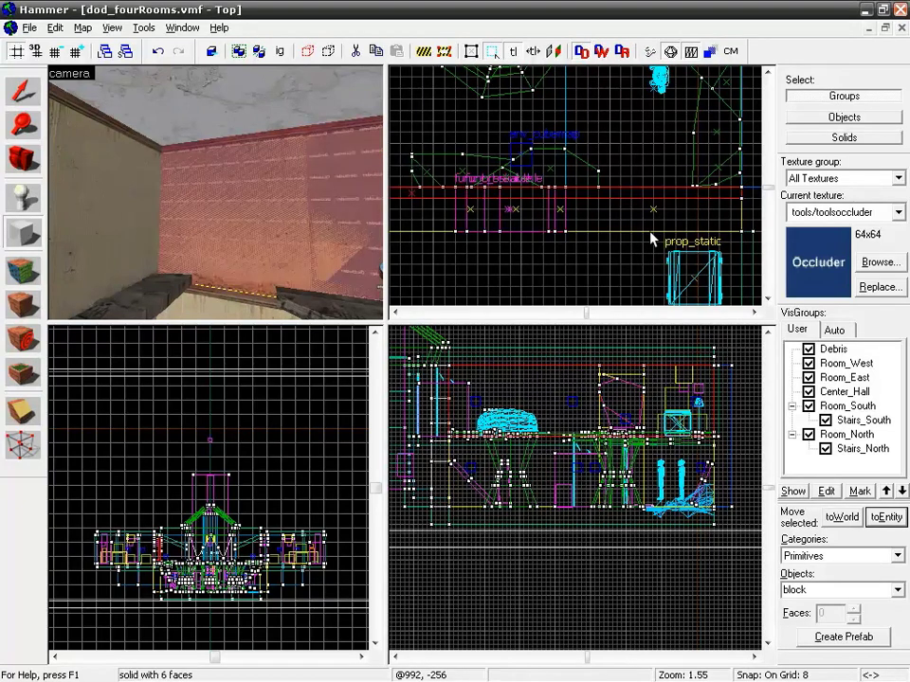
# Step: Tie the new occluder-textured block to an entity and set its class to func_occluder
pyautogui.click(883, 518)
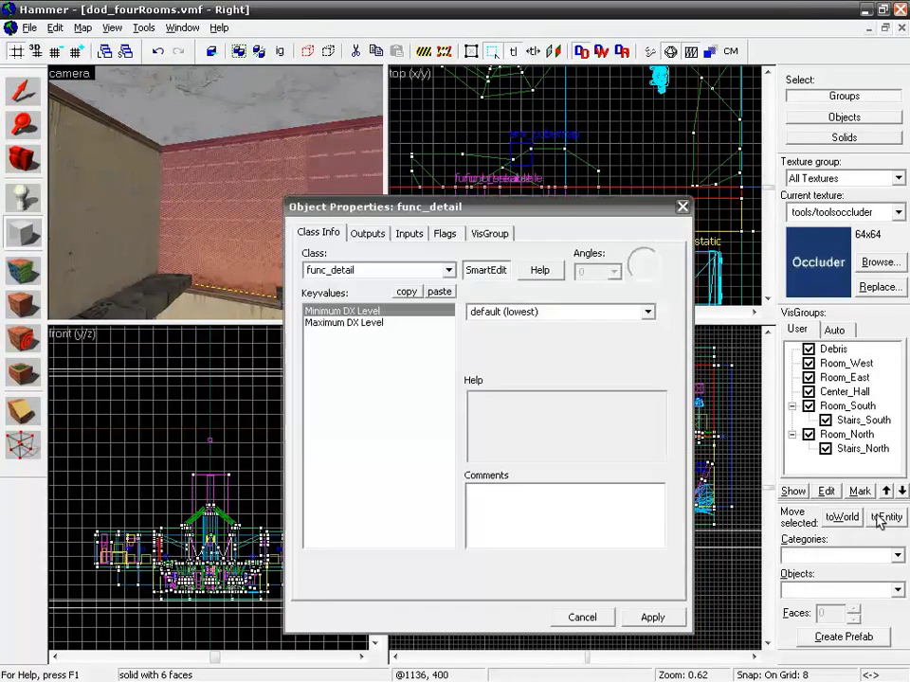
pyautogui.moveTo(330, 271); pyautogui.dragTo(385, 276)
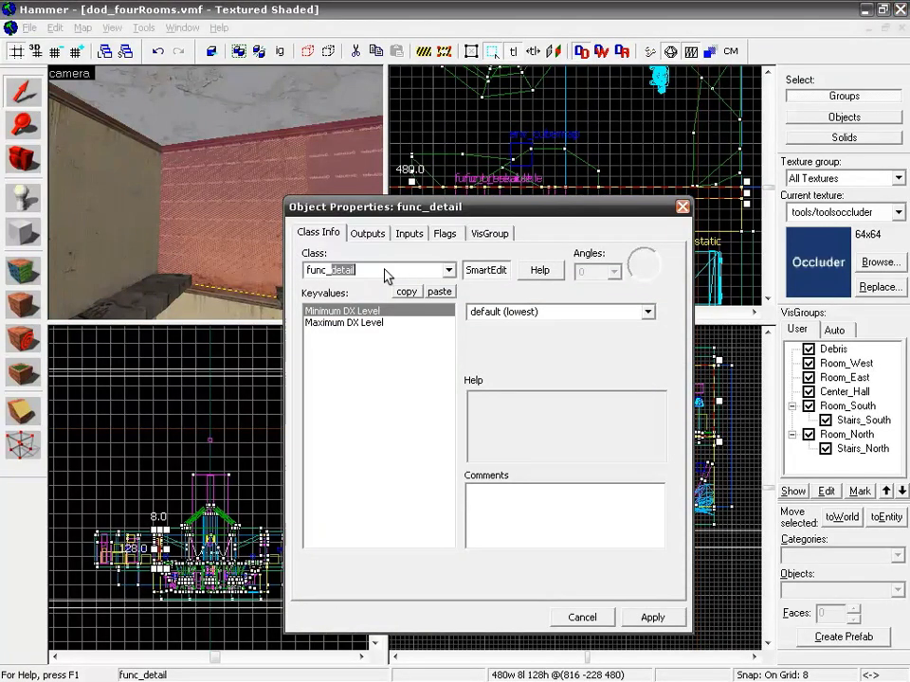
pyautogui.write('occluder')
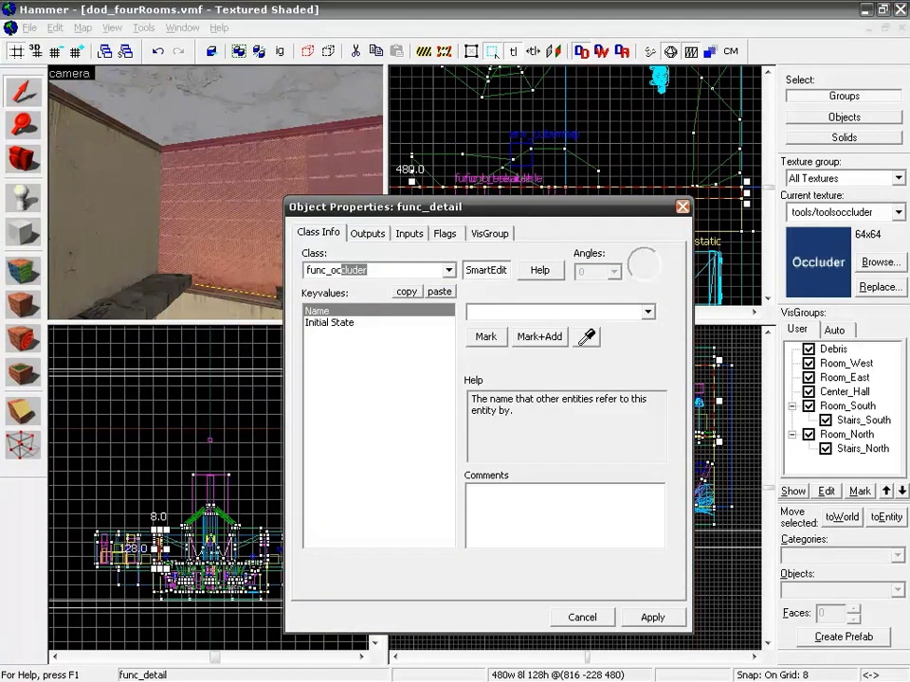
pyautogui.press('Return')
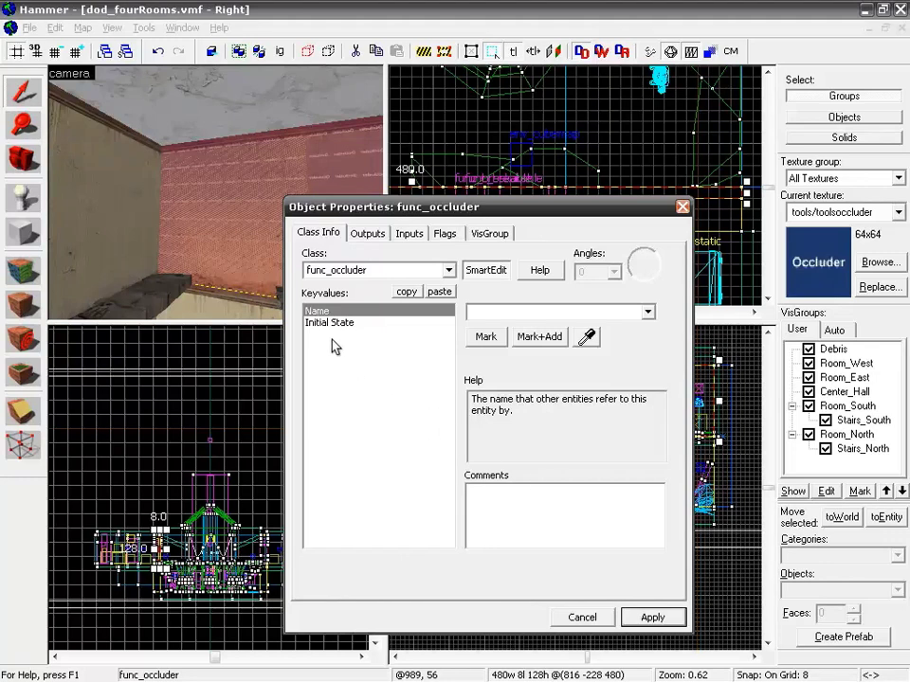
# Step: Set the func_occluder's Initial State to Active, apply the properties and close them
pyautogui.click(327, 323)
pyautogui.click(635, 312)
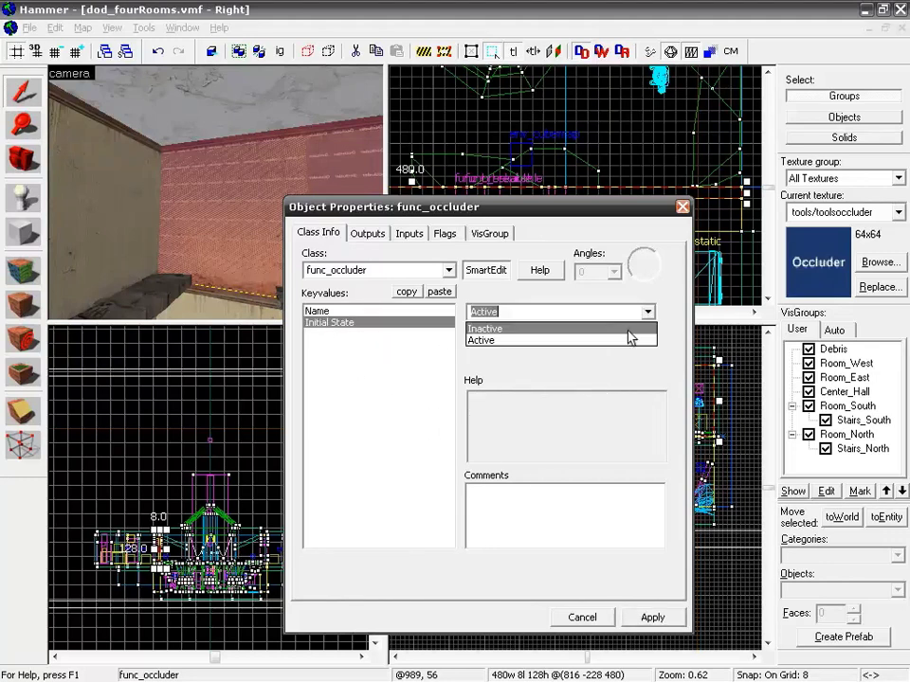
pyautogui.click(597, 342)
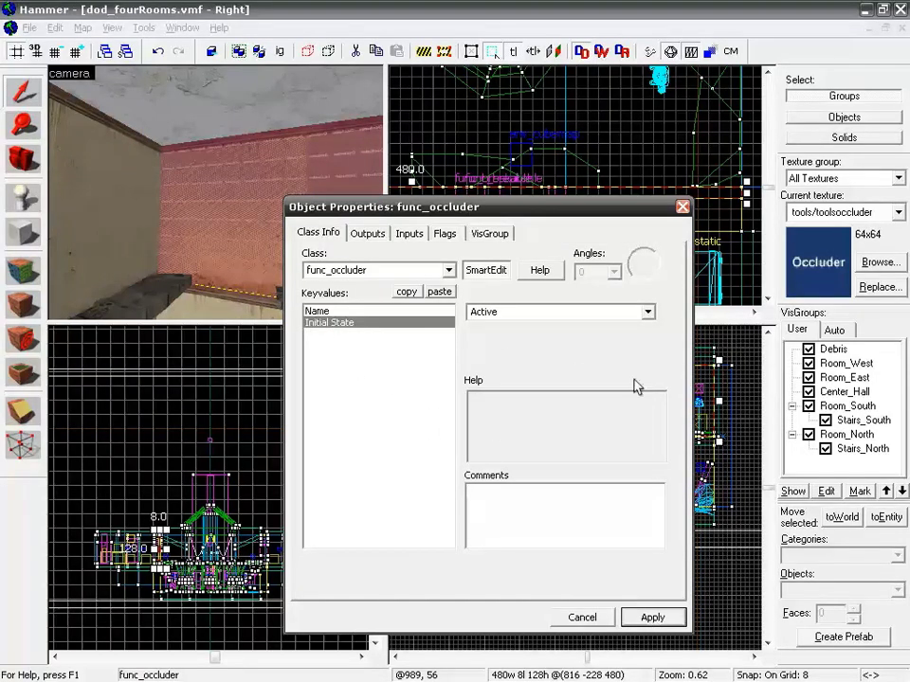
pyautogui.click(644, 617)
pyautogui.click(683, 207)
# Step: Add an output named OnBreak to the large func_breakable piece of the wall
pyautogui.press('z')
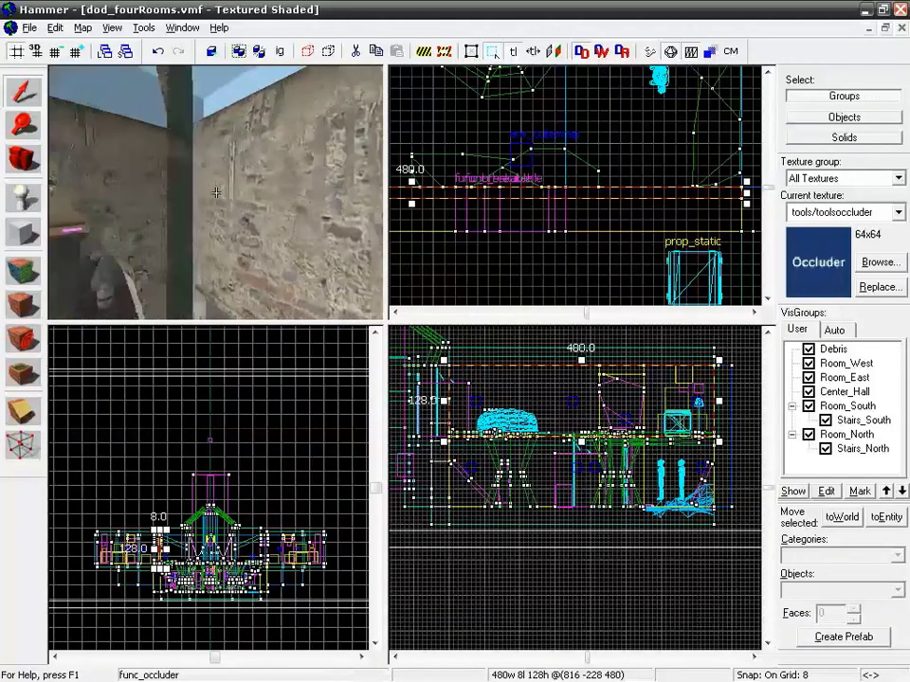
pyautogui.press('w')
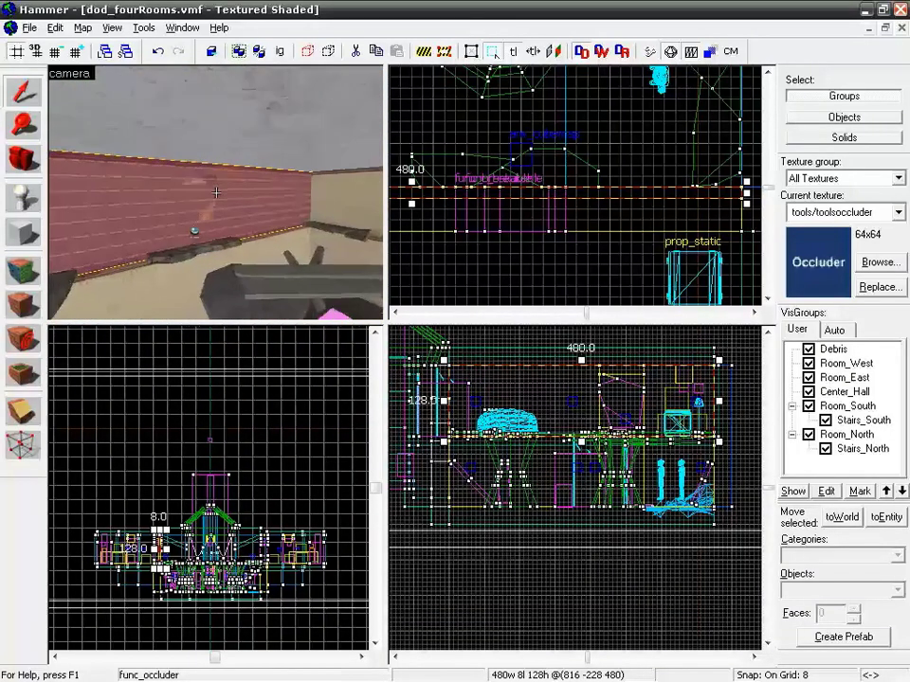
pyautogui.press('z')
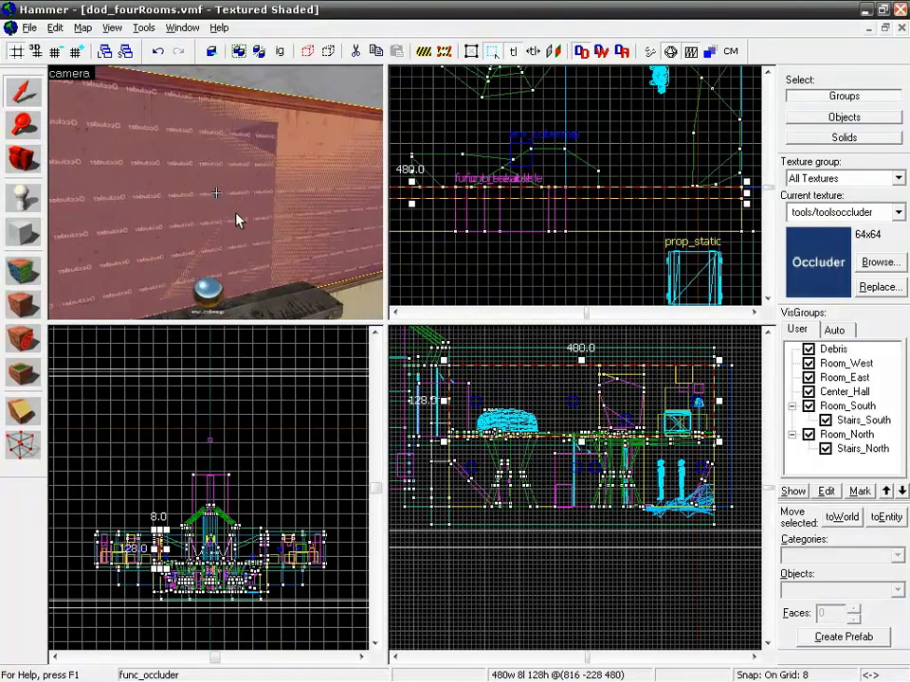
pyautogui.click(210, 192)
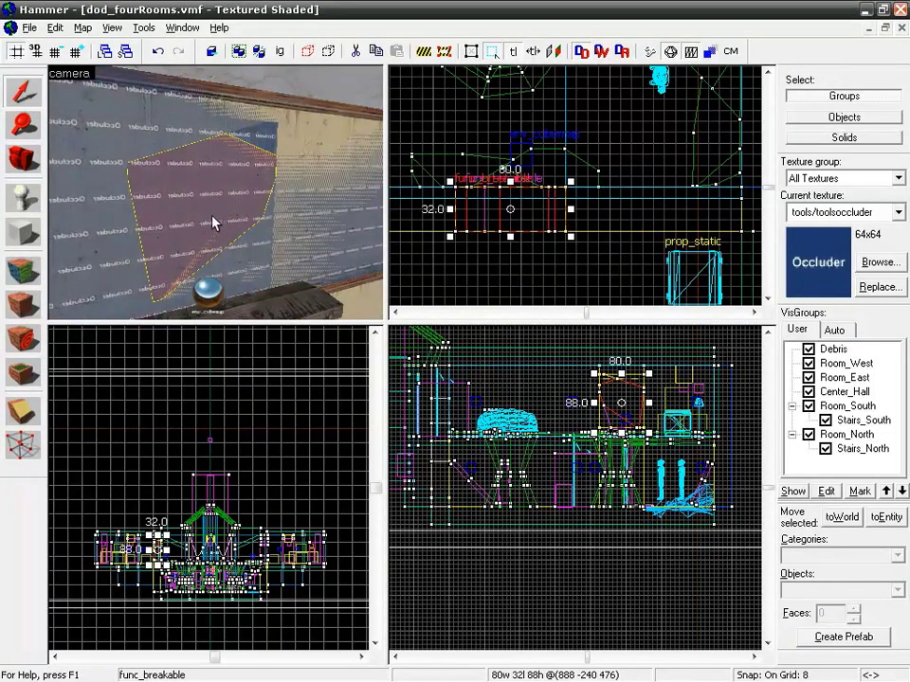
pyautogui.hotkey('alt', 'Return')
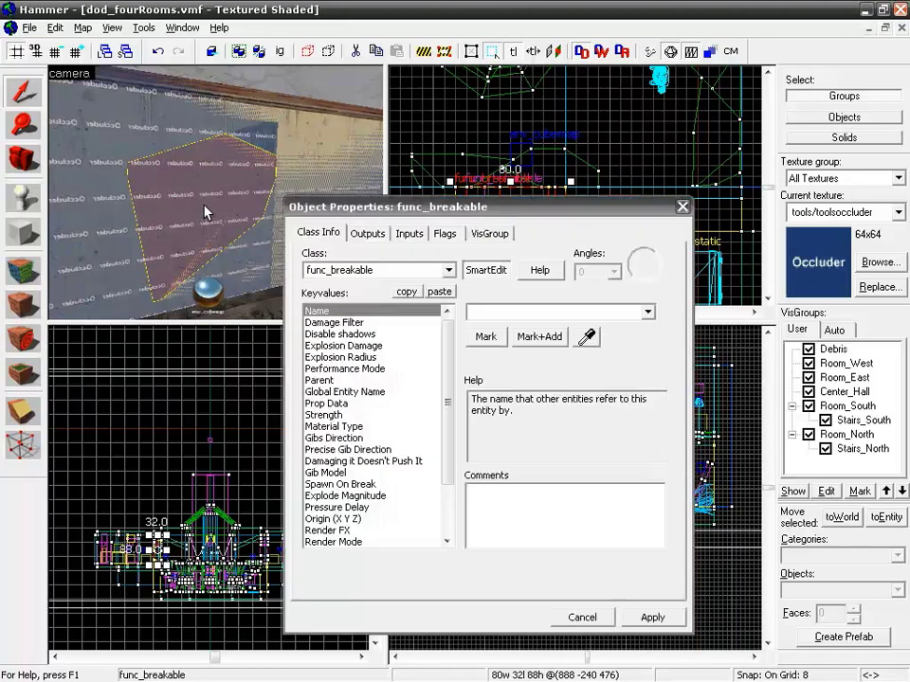
pyautogui.click(368, 233)
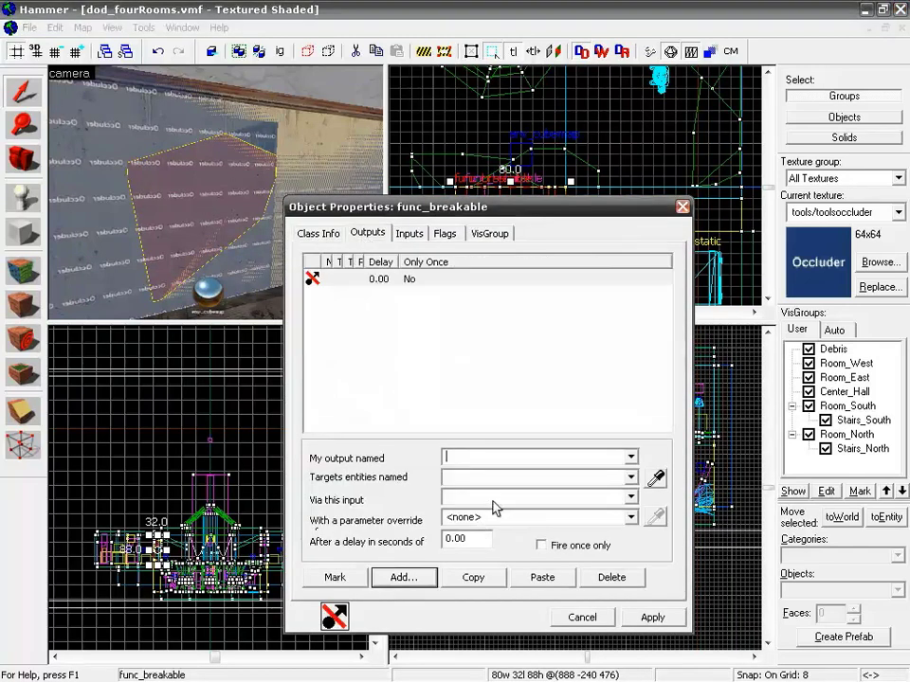
pyautogui.click(627, 460)
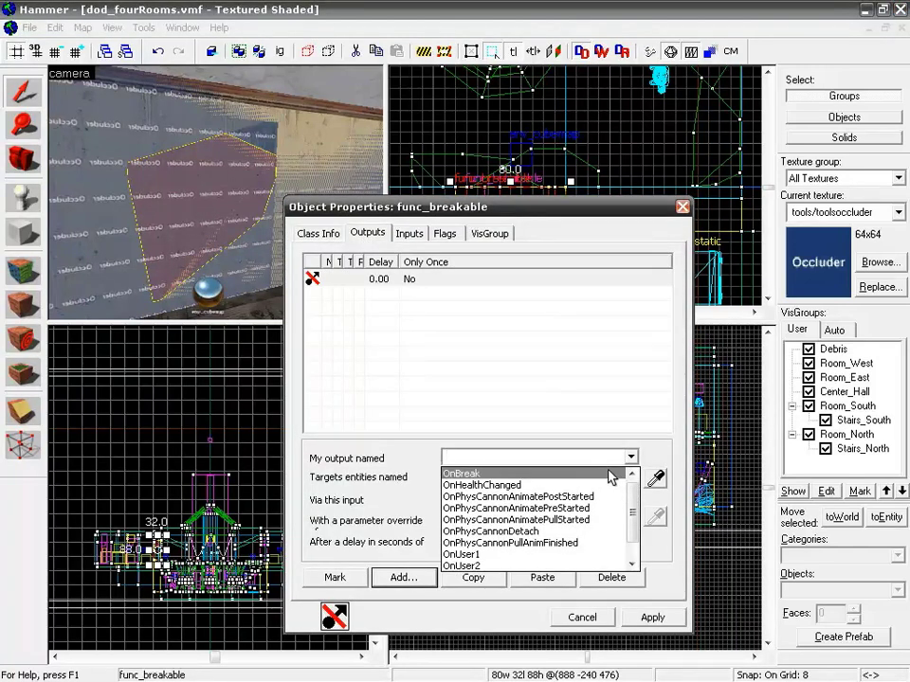
pyautogui.click(612, 474)
# Step: Move the func_occluder 8 units deeper into the wall in the top view so it sits mid-thickness
pyautogui.click(67, 171)
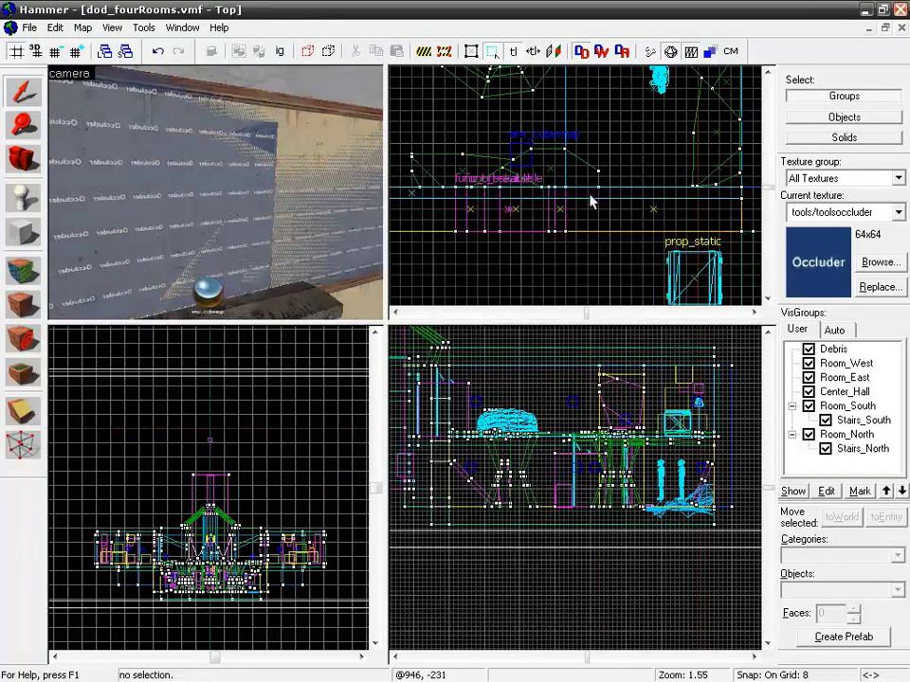
pyautogui.click(591, 197)
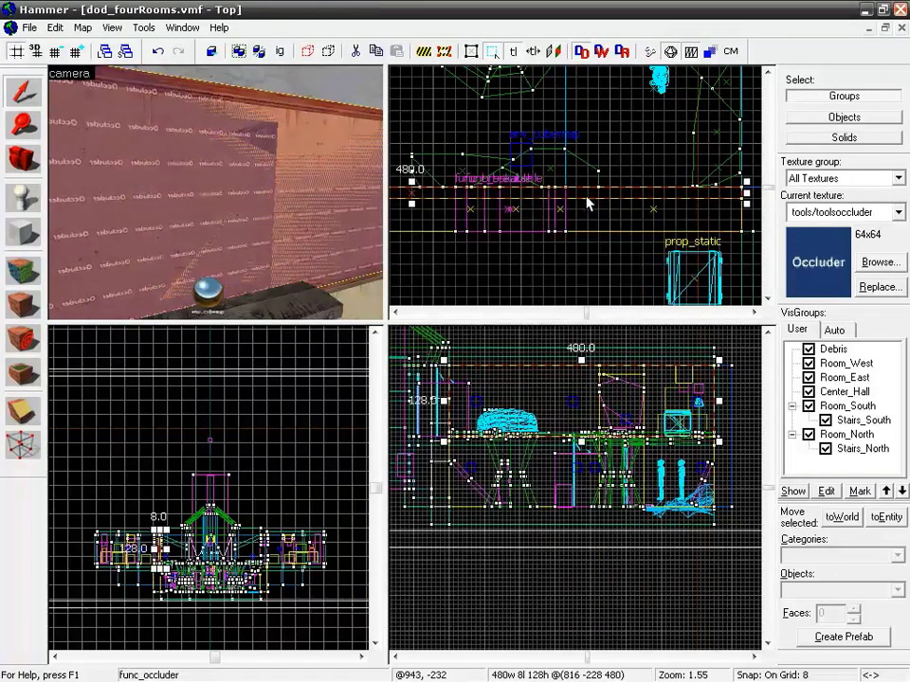
pyautogui.moveTo(576, 197); pyautogui.dragTo(579, 216)
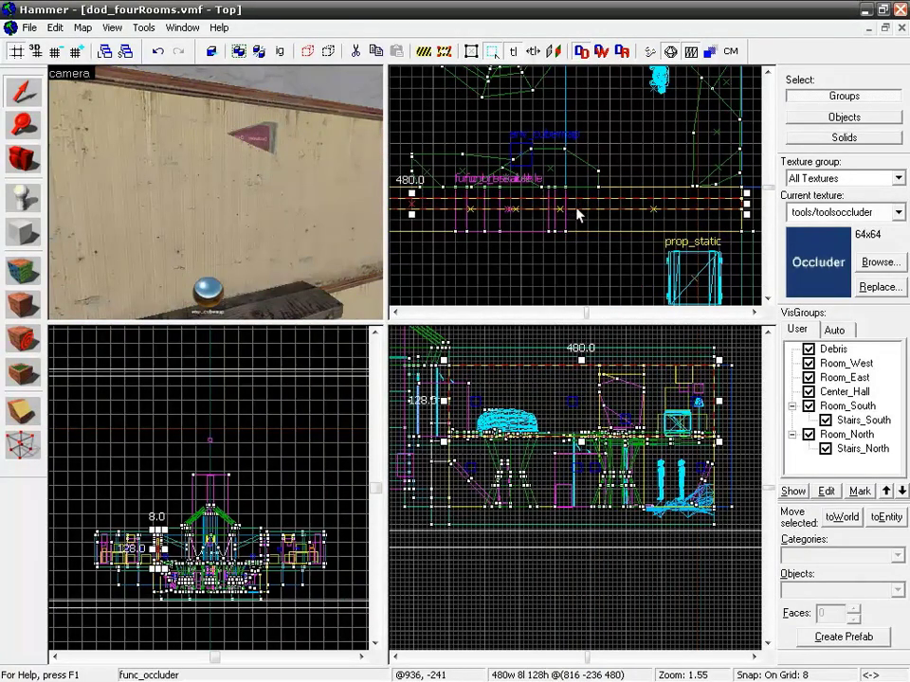
# Step: Name the func_occluder OccluderEast, apply the change and close its properties
pyautogui.hotkey('alt', 'Return')
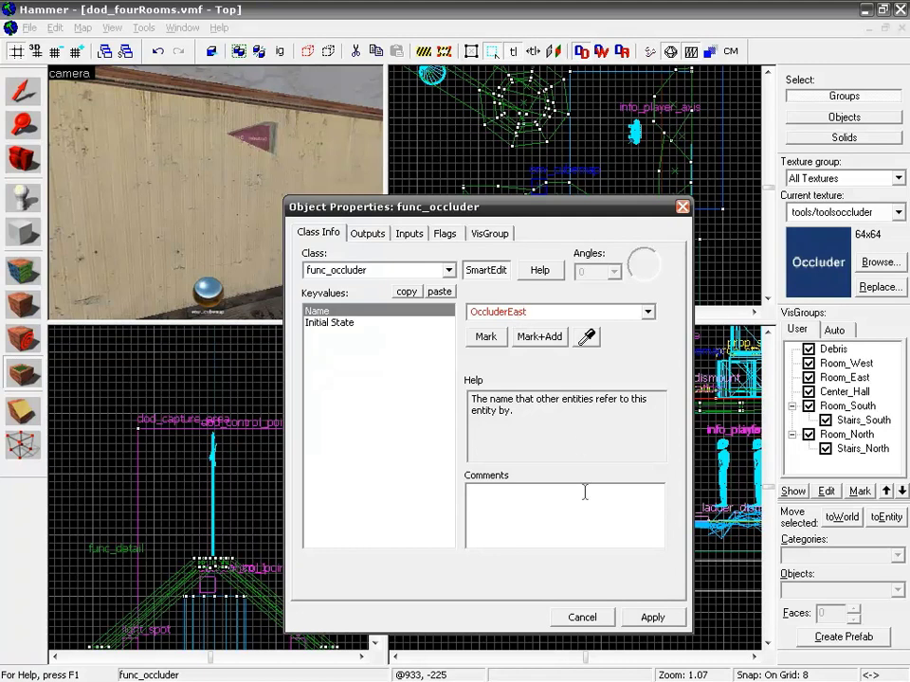
pyautogui.click(652, 617)
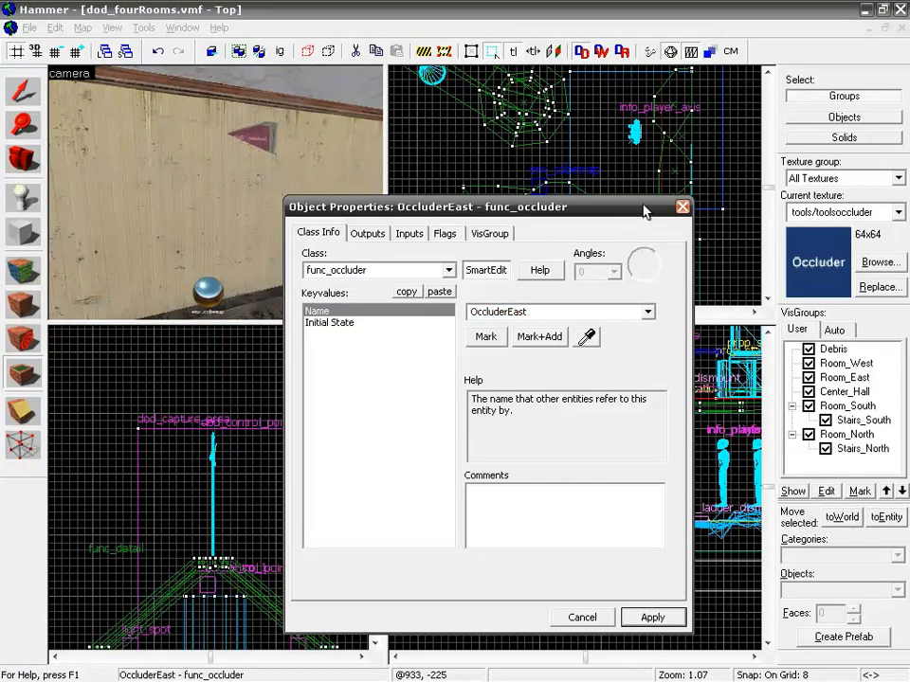
pyautogui.click(682, 206)
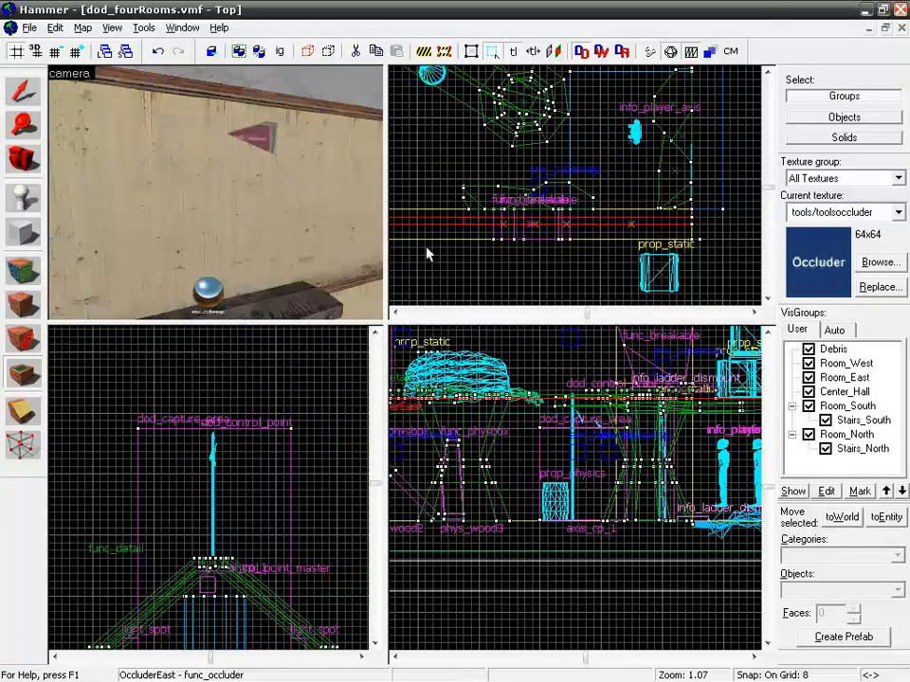
# Step: Make the large breakable piece's OnBreak output target OccluderEast through the Deactivate input
pyautogui.scroll(-8, 410, 264)
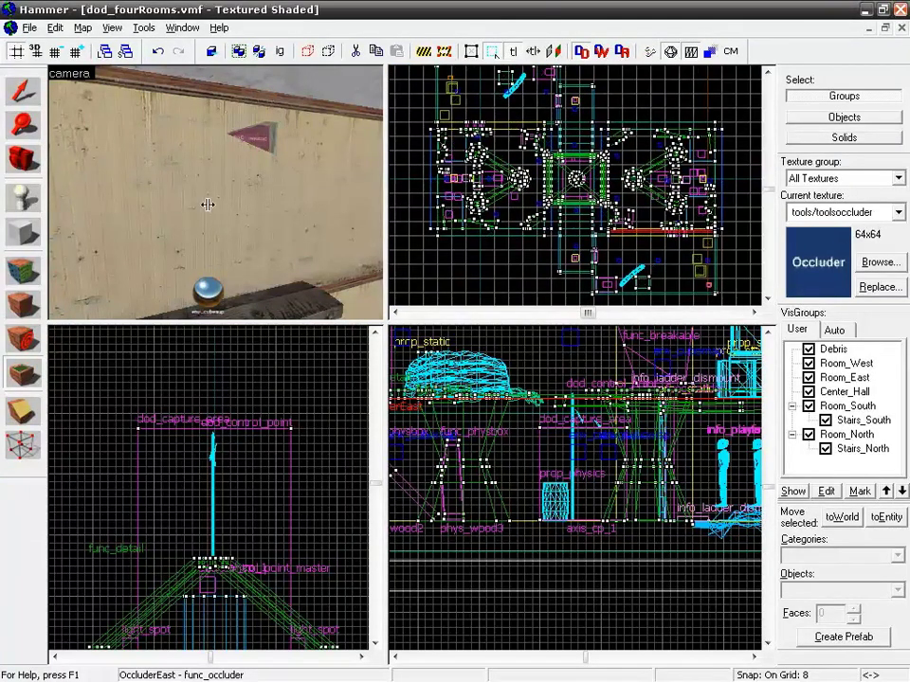
pyautogui.click(23, 90)
pyautogui.click(216, 201)
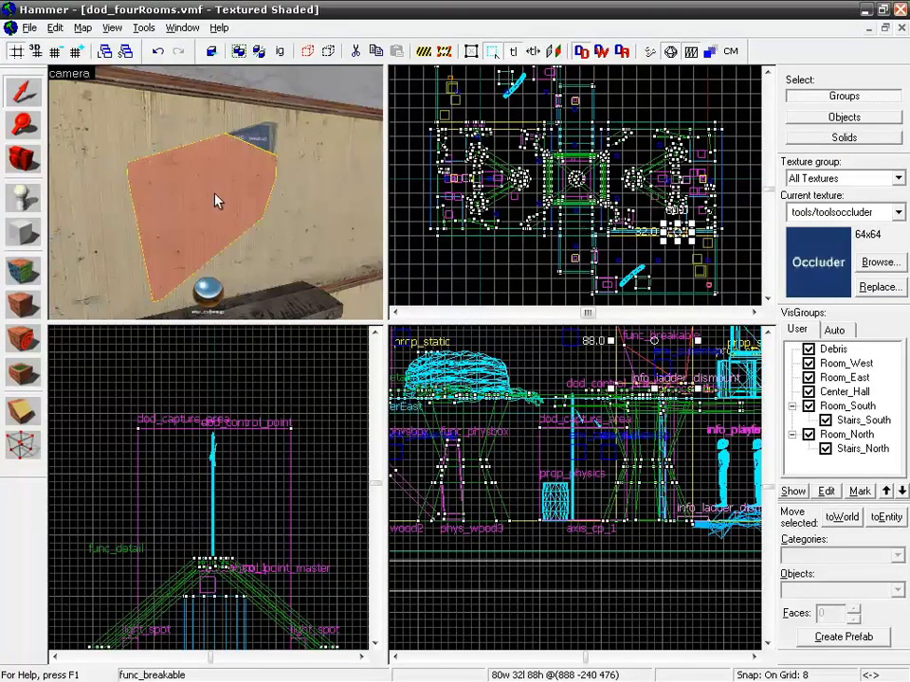
pyautogui.doubleClick(215, 194)
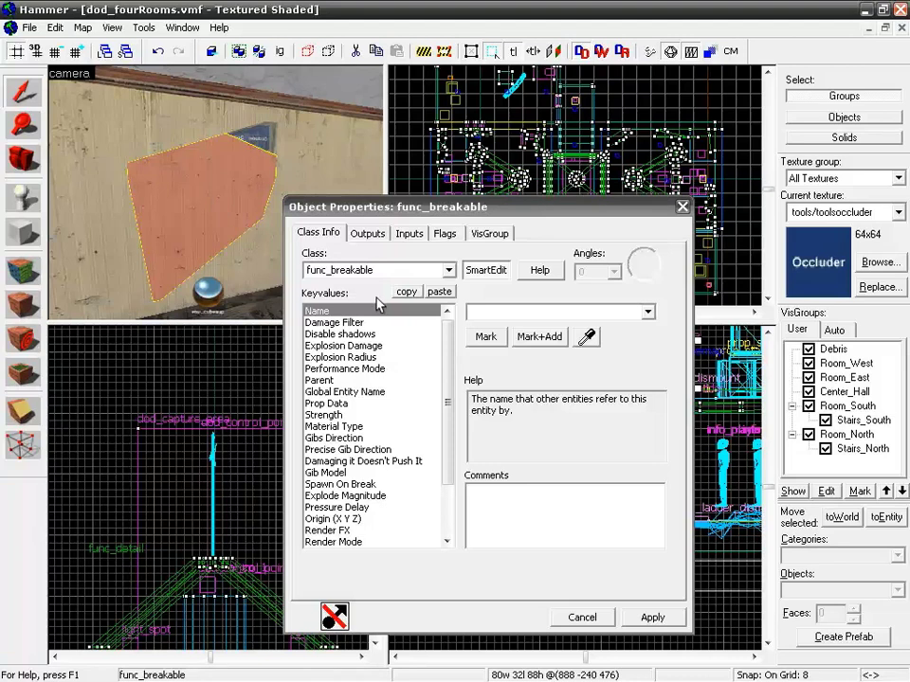
pyautogui.click(367, 234)
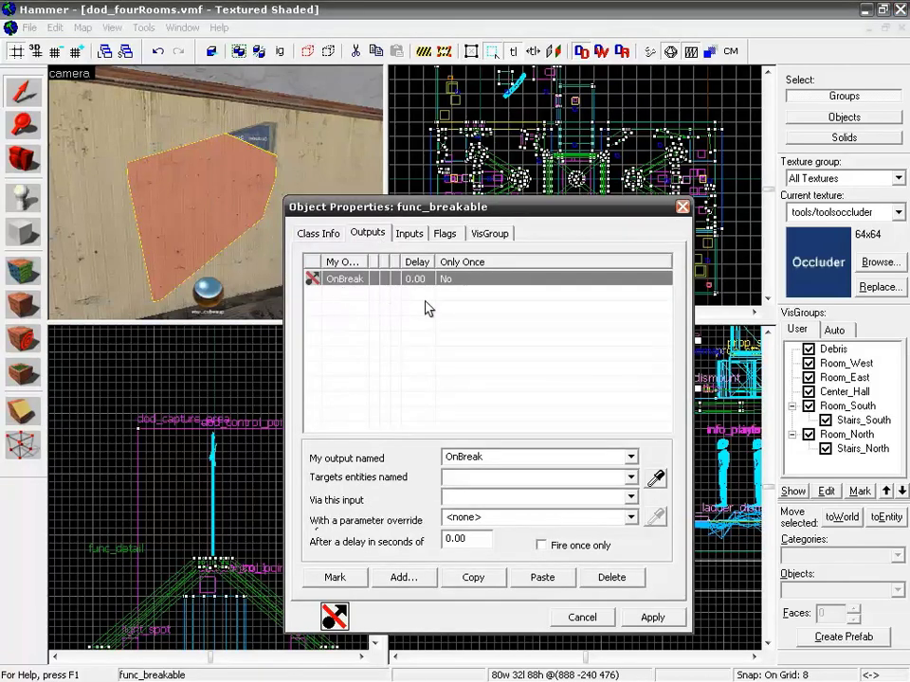
pyautogui.click(630, 477)
pyautogui.moveTo(632, 515); pyautogui.dragTo(632, 541)
pyautogui.click(565, 518)
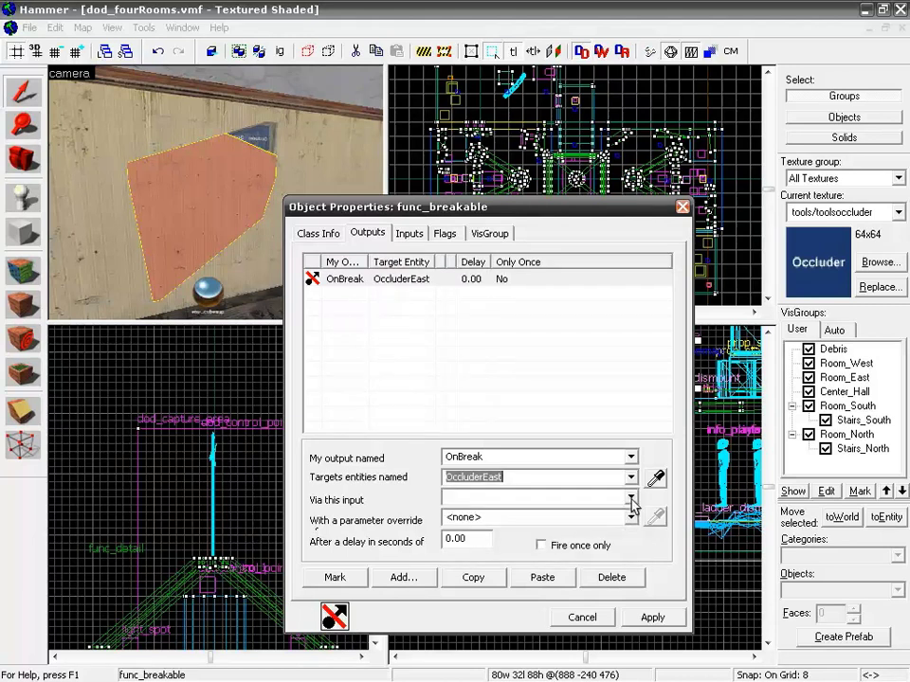
pyautogui.click(578, 496)
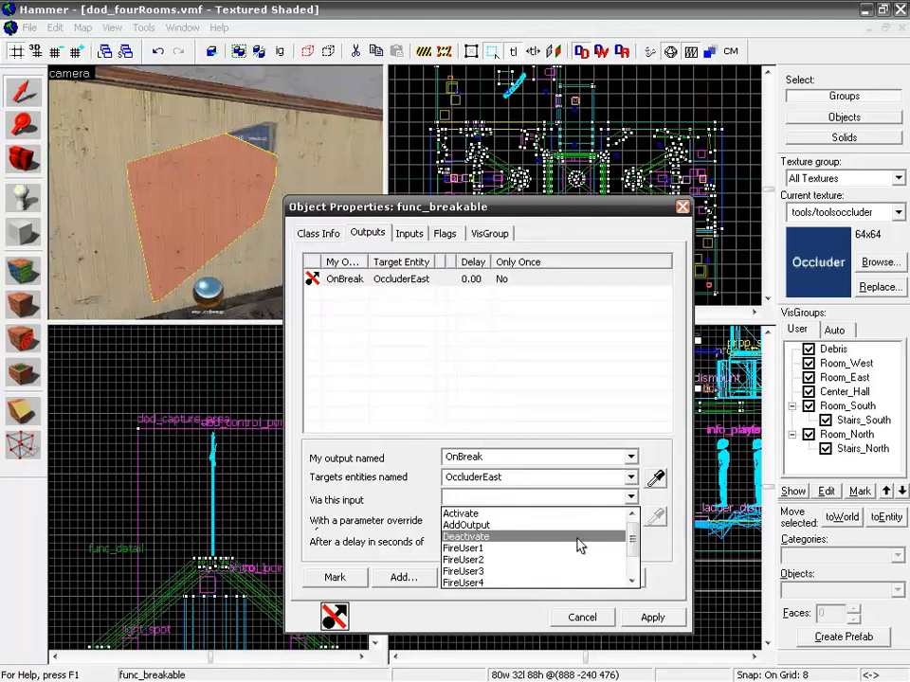
pyautogui.click(578, 537)
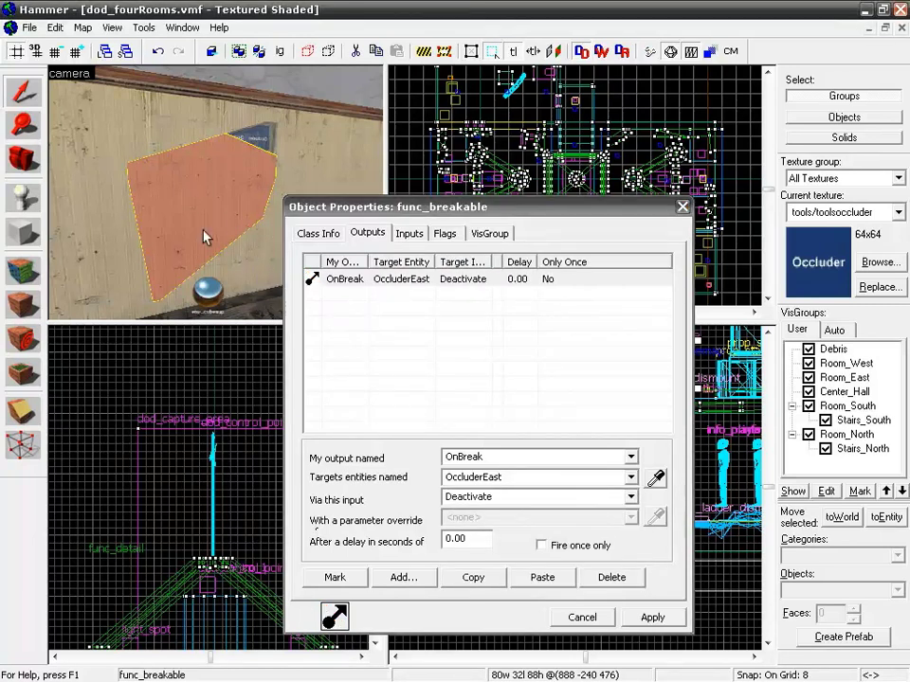
# Step: Add an OnBreak output to the small triangular func_breakable piece at the wall's lower edge
pyautogui.click(237, 270)
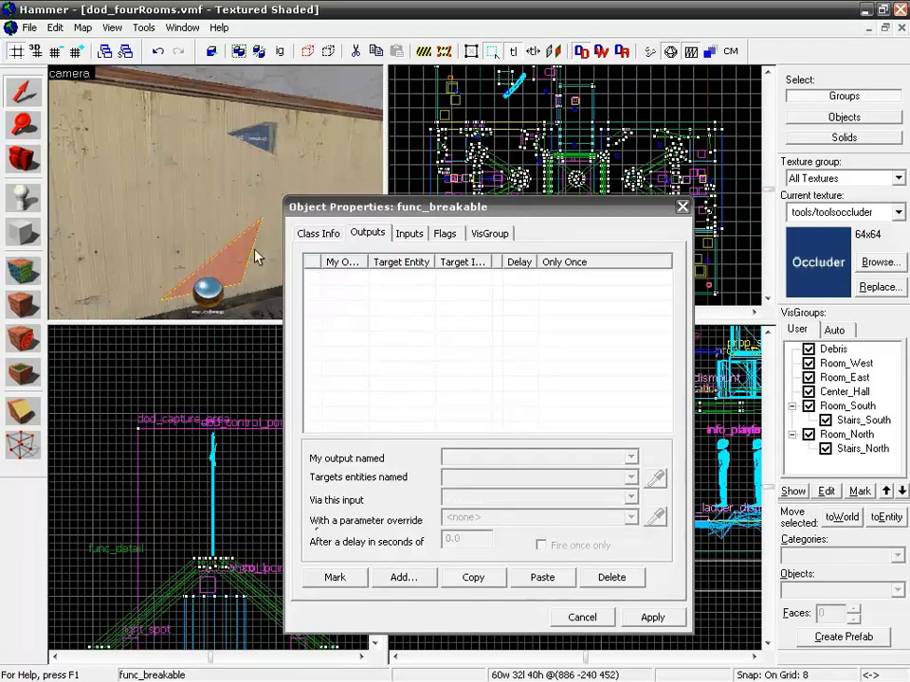
pyautogui.click(224, 211)
pyautogui.click(234, 258)
pyautogui.click(403, 577)
pyautogui.click(602, 459)
pyautogui.click(614, 474)
# Step: Target OccluderEast with the Deactivate input in the small breakable piece's OnBreak output, then apply and close the properties
pyautogui.click(630, 477)
pyautogui.scroll(-1, 633, 527)
pyautogui.scroll(1, 634, 512)
pyautogui.scroll(-2, 634, 528)
pyautogui.click(578, 517)
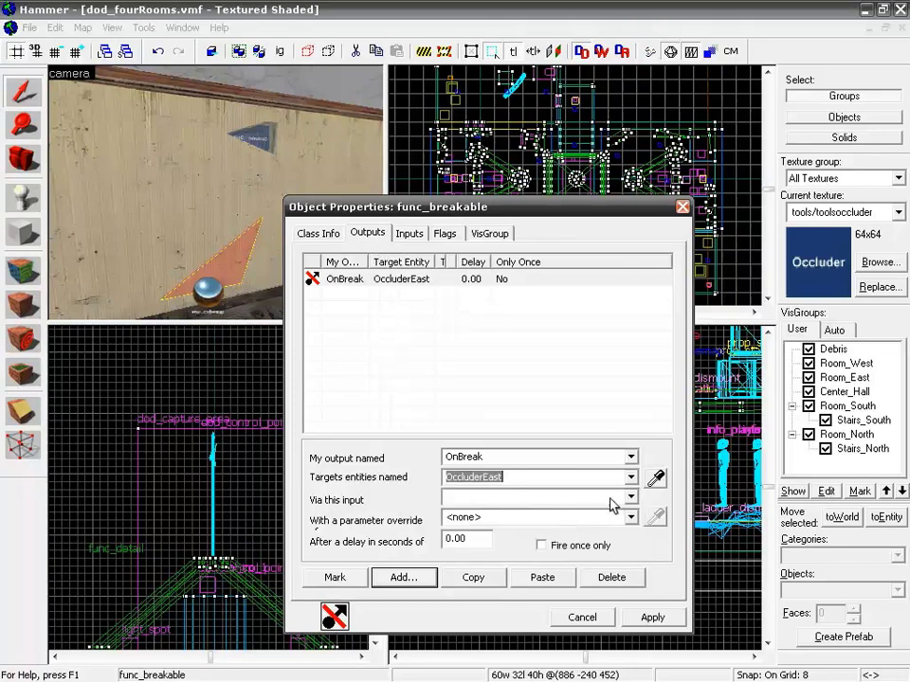
pyautogui.click(630, 496)
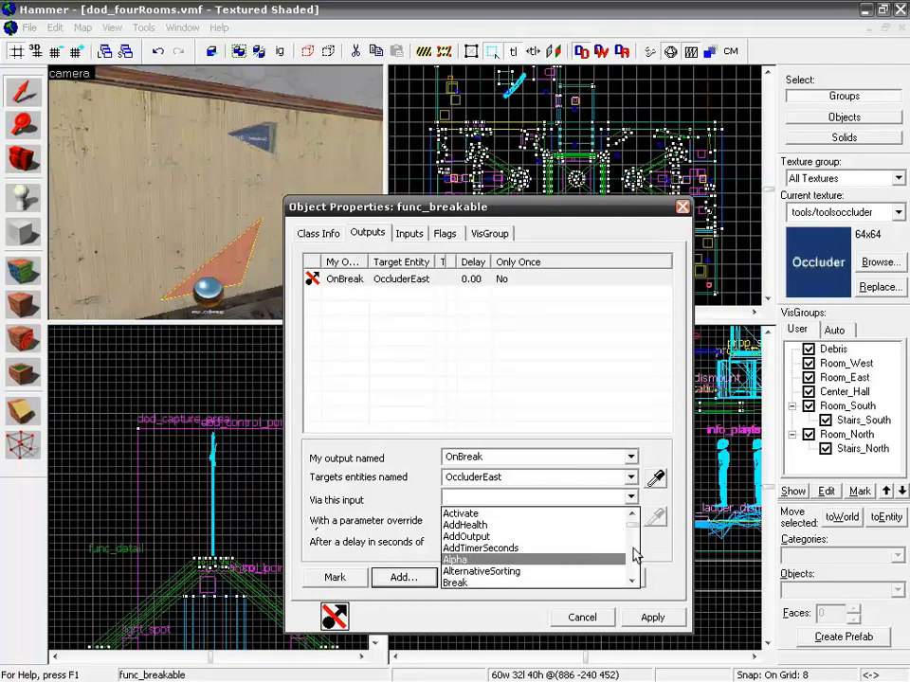
pyautogui.moveTo(631, 521); pyautogui.dragTo(632, 533)
pyautogui.click(568, 550)
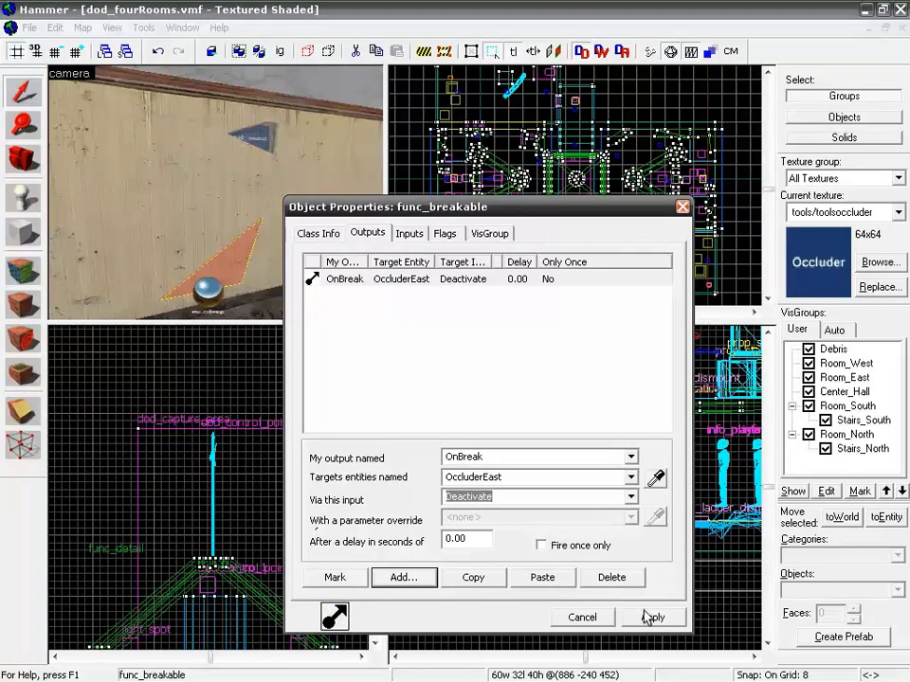
pyautogui.click(649, 616)
pyautogui.click(682, 207)
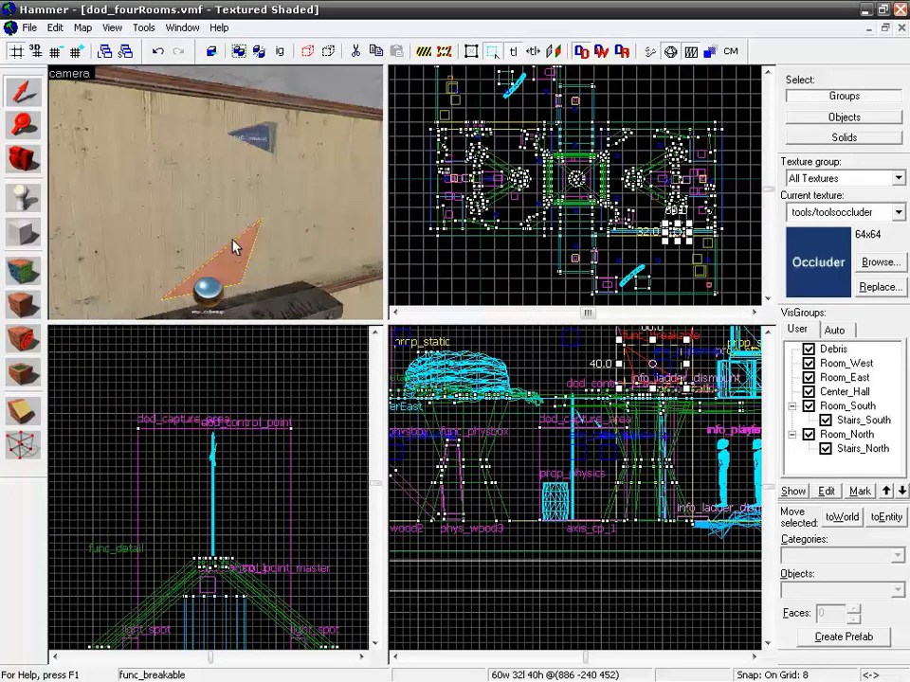
# Step: Copy the OccluderEast brush in the top view to the breakable wall on the opposite side of the map
pyautogui.press('z')
pyautogui.press('w')
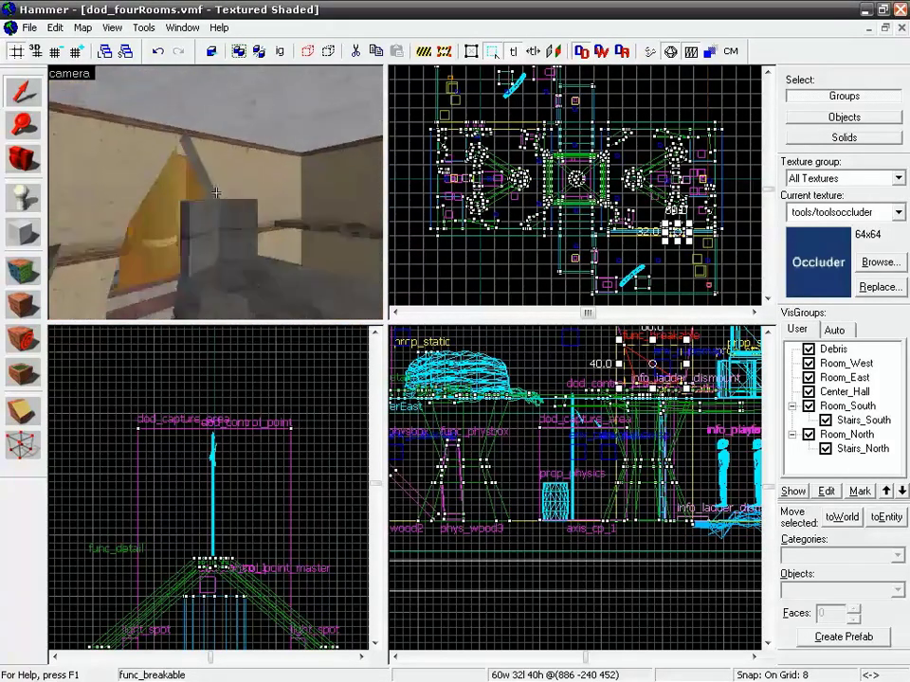
pyautogui.press('z')
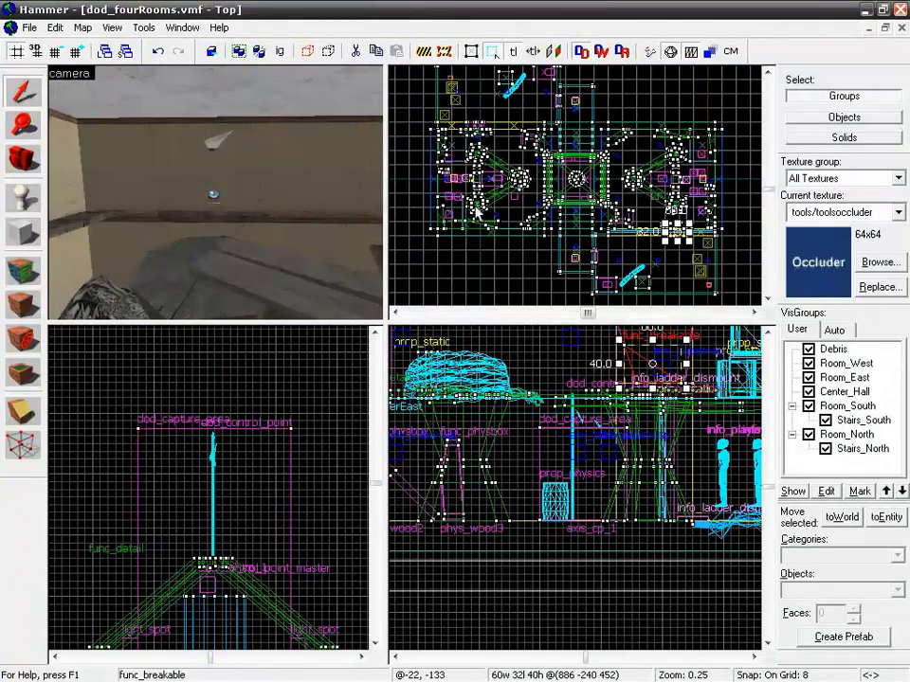
pyautogui.scroll(10, 588, 204)
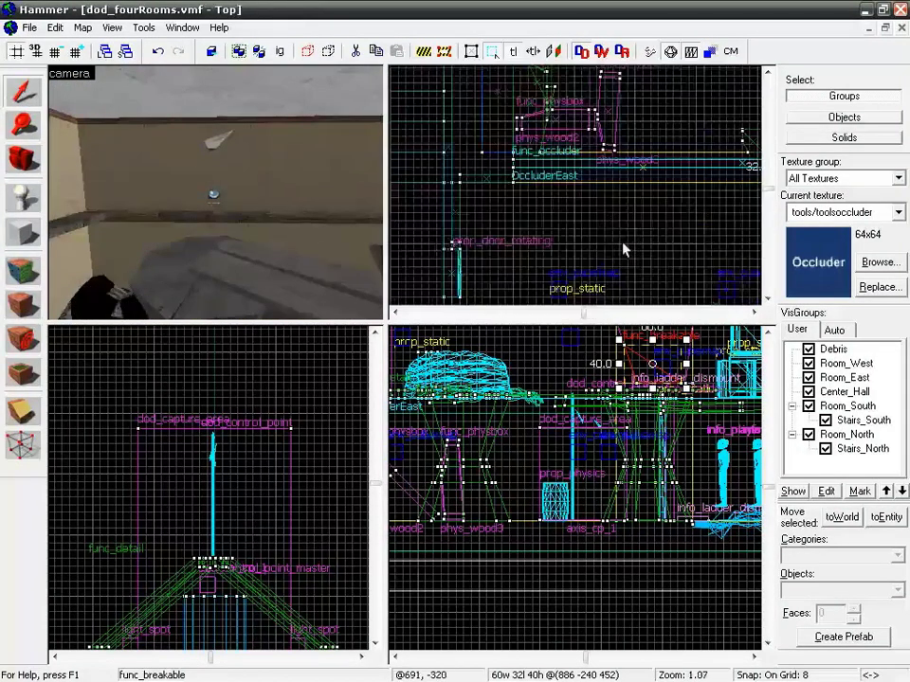
pyautogui.press('Escape')
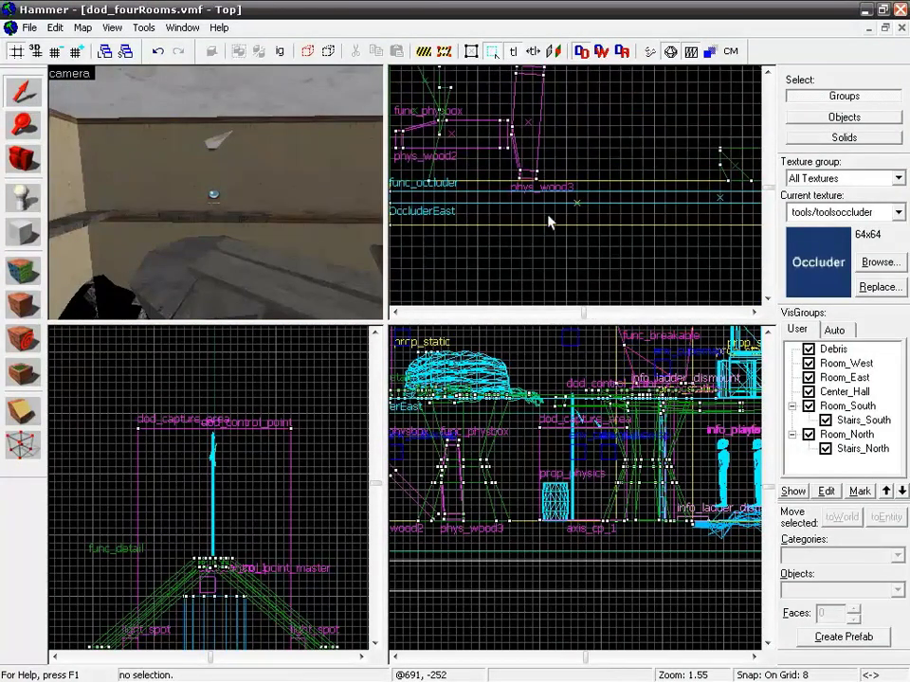
pyautogui.click(548, 203)
pyautogui.scroll(-4, 536, 186)
pyautogui.scroll(-4, 535, 185)
pyautogui.moveTo(536, 187); pyautogui.dragTo(610, 263, button='middle')
pyautogui.keyDown('shift'); pyautogui.moveTo(611, 244); pyautogui.dragTo(441, 93); pyautogui.keyUp('shift')
pyautogui.moveTo(445, 118); pyautogui.dragTo(585, 196, button='middle')
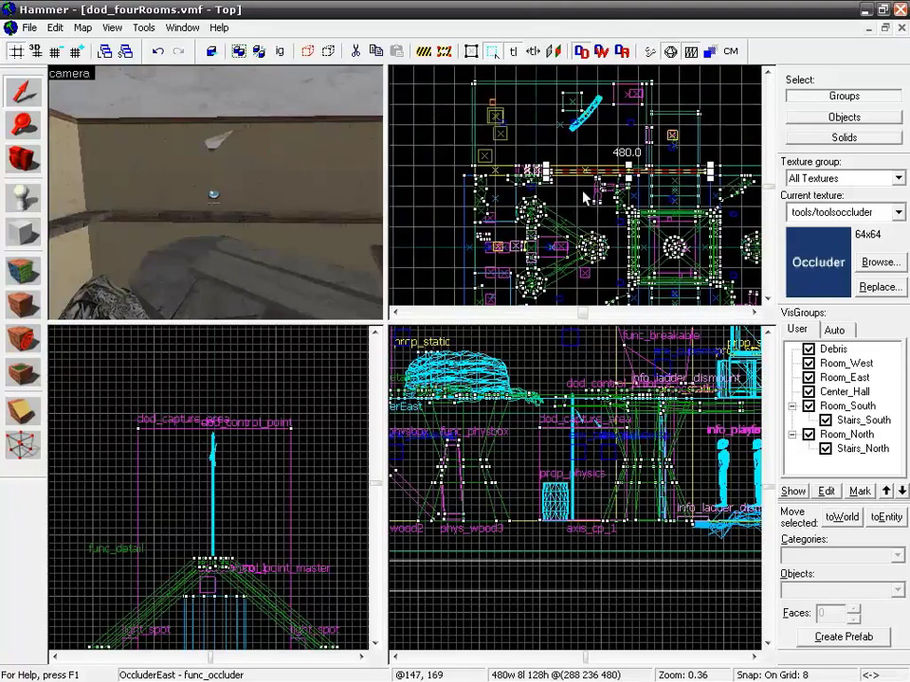
# Step: Align the copied occluder with the west room's breakable wall, centring it at 48 236 480
pyautogui.moveTo(566, 170)
pyautogui.mouseDown()
pyautogui.moveTo(496, 166)
pyautogui.moveTo(491, 176)
pyautogui.mouseUp()
pyautogui.scroll(10, 491, 177)
pyautogui.moveTo(464, 173); pyautogui.dragTo(512, 202, button='middle')
pyautogui.scroll(-6, 569, 202)
pyautogui.moveTo(654, 216); pyautogui.dragTo(466, 239, button='middle')
pyautogui.moveTo(668, 249); pyautogui.dragTo(605, 239, button='middle')
pyautogui.scroll(3, 617, 232)
pyautogui.scroll(4, 617, 237)
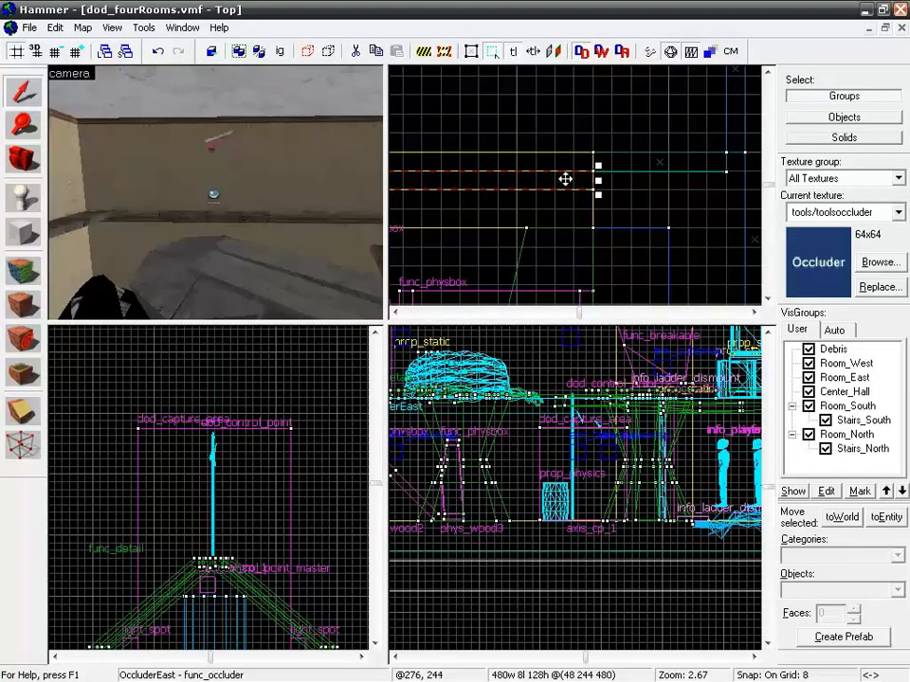
pyautogui.moveTo(484, 233); pyautogui.dragTo(699, 225, button='middle')
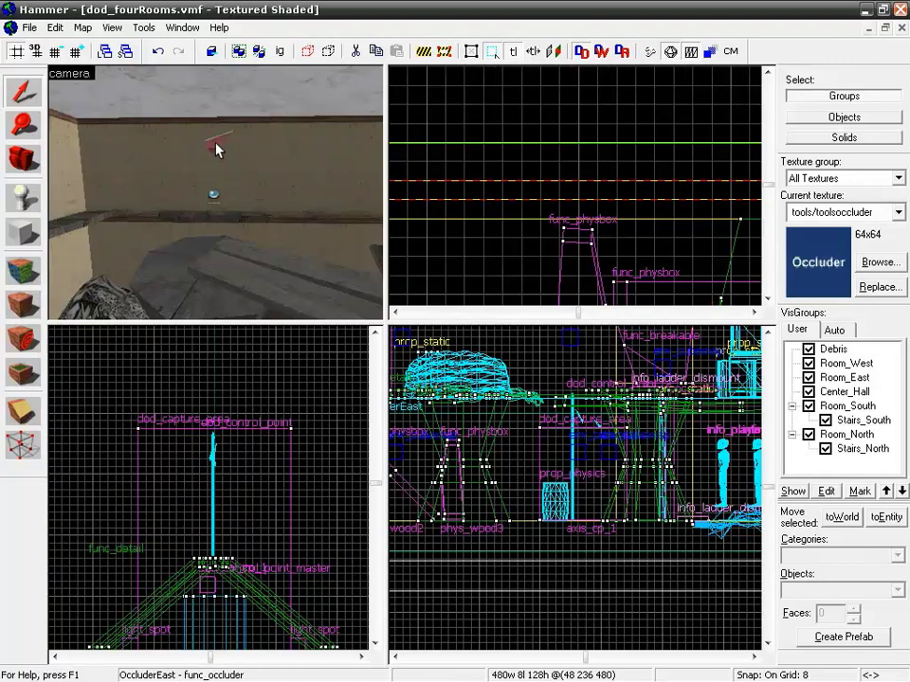
# Step: Rename the copied func_occluder OccluderWest and apply the change
pyautogui.hotkey('alt', 'Return')
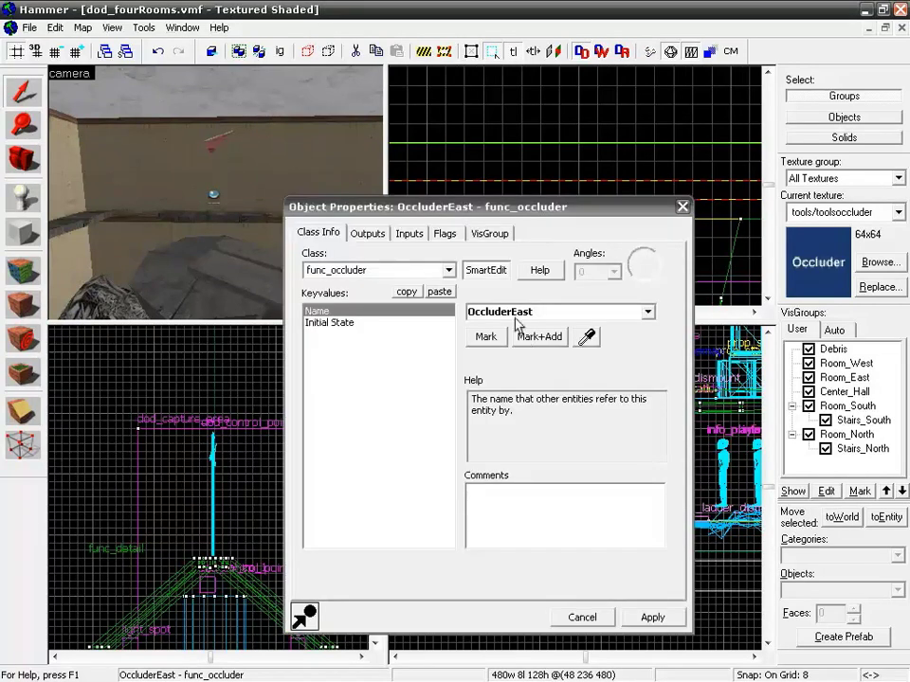
pyautogui.click(559, 312)
pyautogui.moveTo(513, 313); pyautogui.dragTo(538, 319)
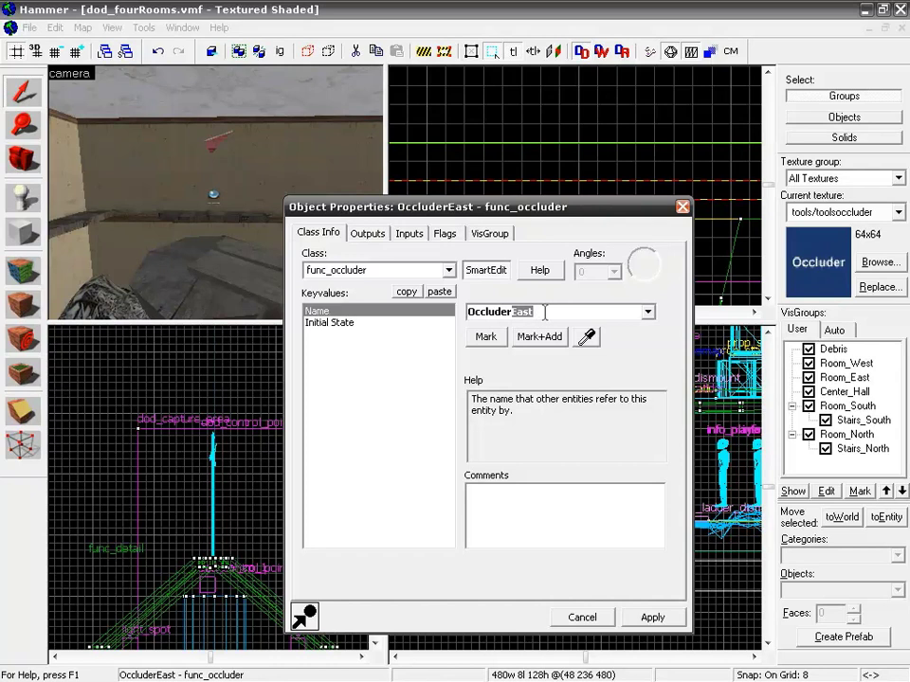
pyautogui.write('West')
pyautogui.click(644, 614)
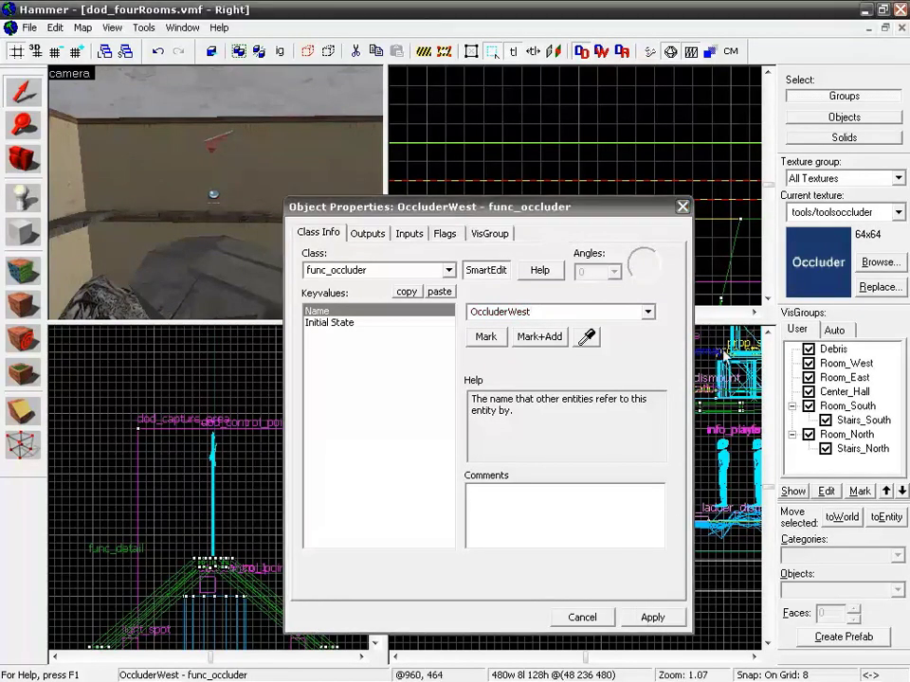
# Step: Add an OnBreak output to the large breakable piece in the west room's wall
pyautogui.click(682, 207)
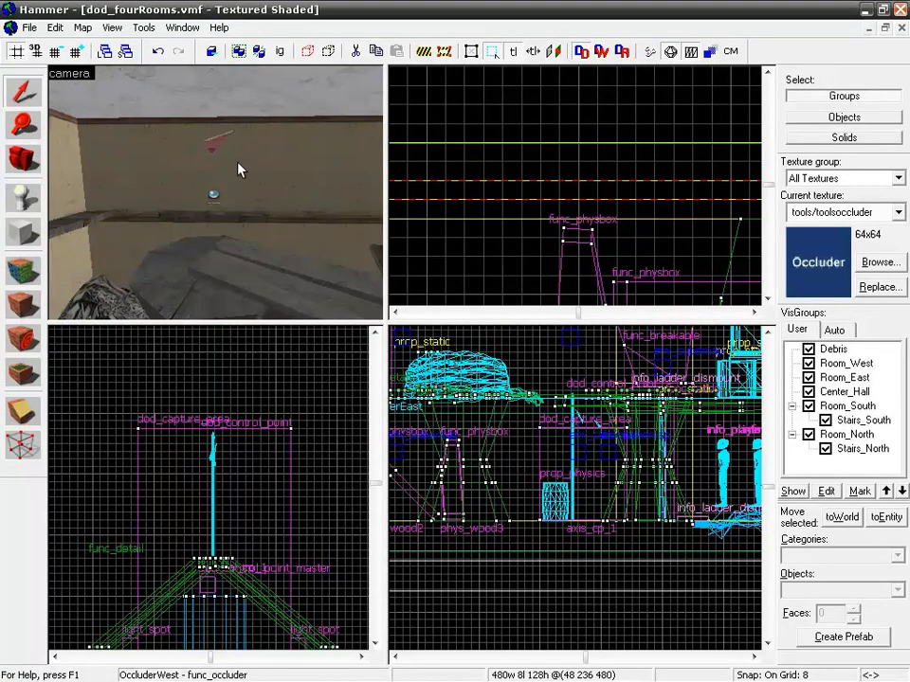
pyautogui.click(209, 167)
pyautogui.hotkey('alt', 'Return')
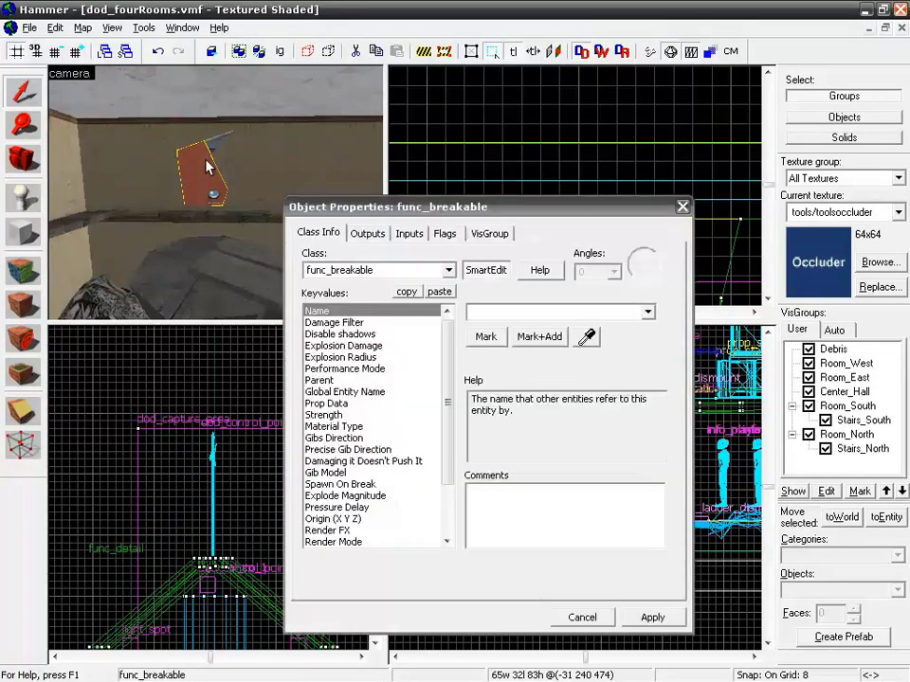
pyautogui.click(368, 233)
pyautogui.click(404, 577)
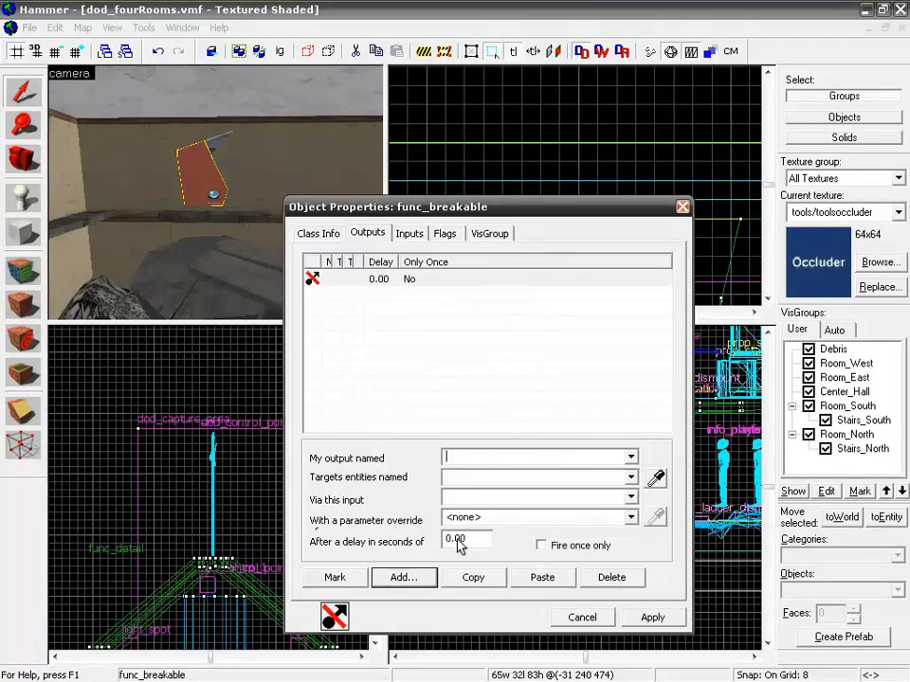
pyautogui.click(629, 462)
pyautogui.click(616, 472)
# Step: Target OccluderWest with the Deactivate input in that OnBreak output, then close the properties
pyautogui.click(630, 477)
pyautogui.scroll(-1, 637, 524)
pyautogui.scroll(-2, 637, 524)
pyautogui.click(616, 540)
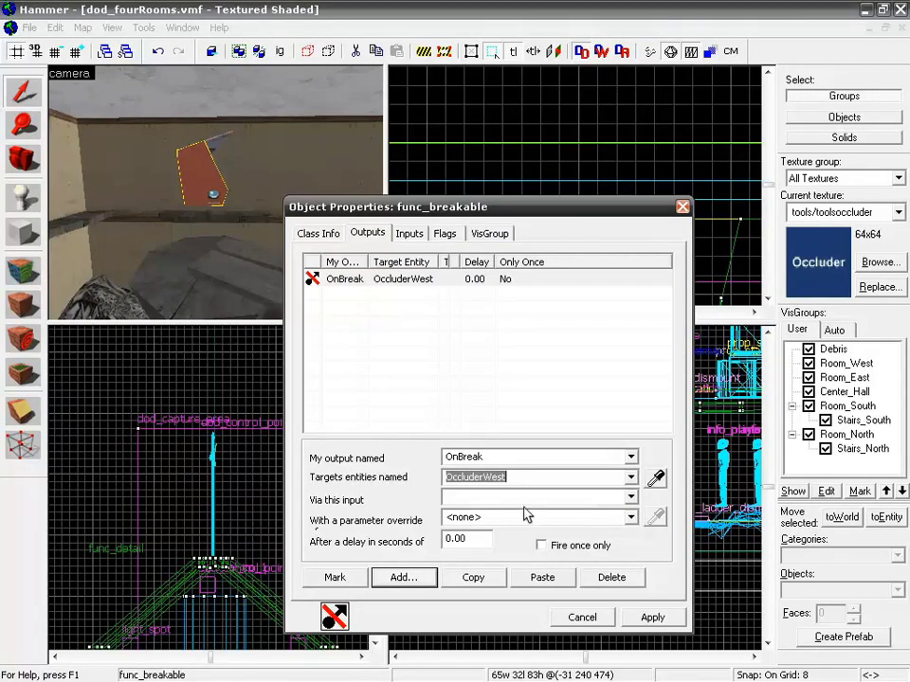
pyautogui.click(631, 498)
pyautogui.scroll(-1, 631, 540)
pyautogui.scroll(1, 633, 531)
pyautogui.click(588, 537)
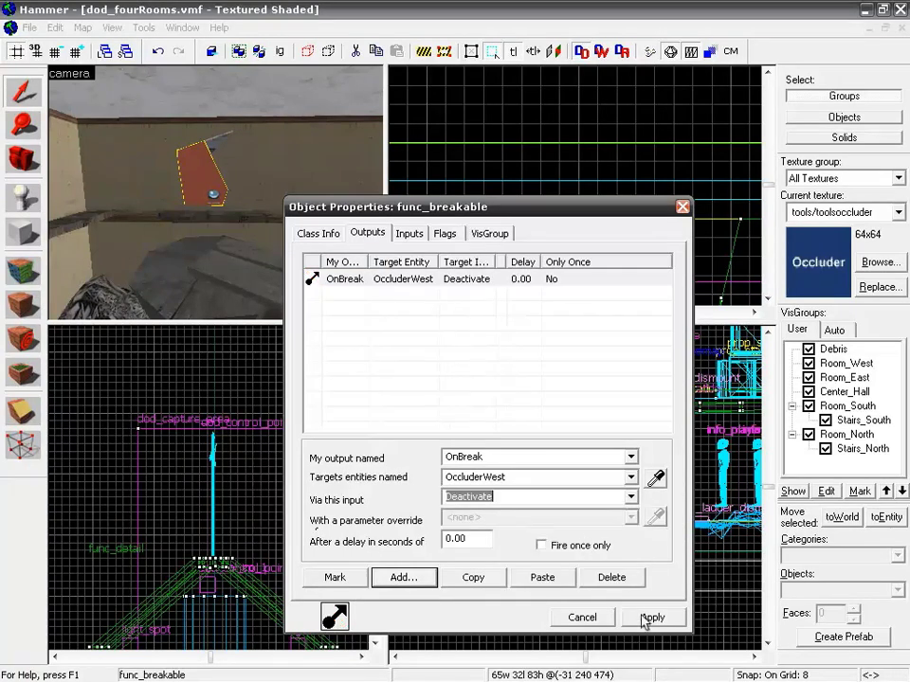
pyautogui.click(683, 206)
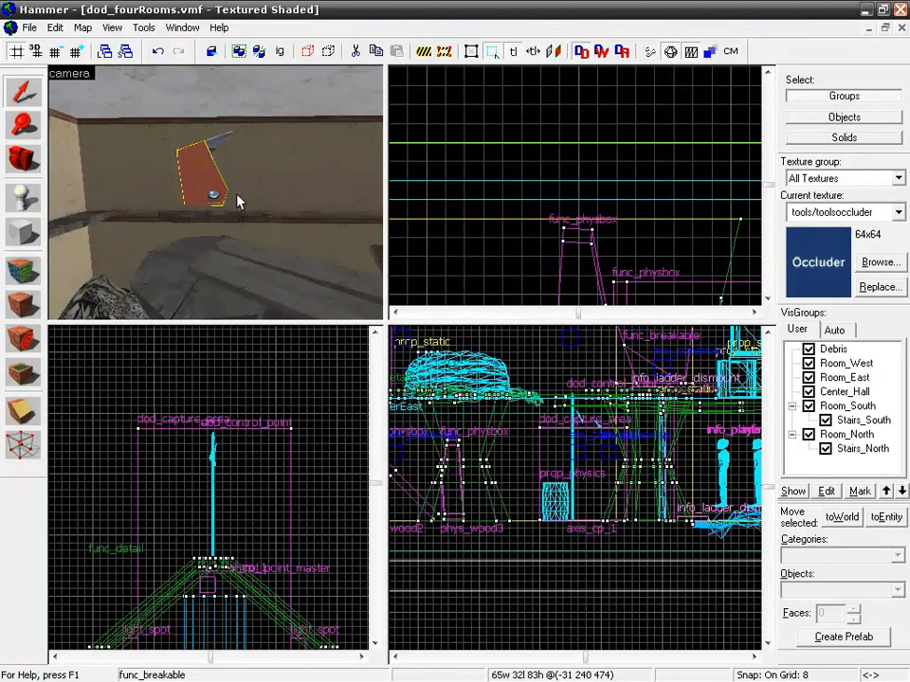
# Step: Copy the OnBreak output of the large breakable piece in the west wall
pyautogui.press('z')
pyautogui.press('w')
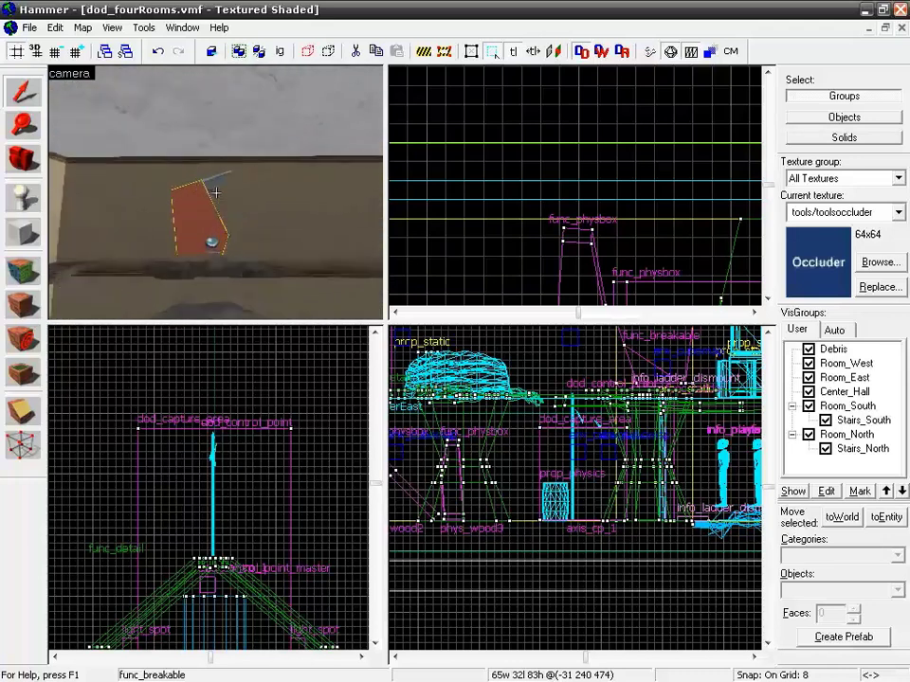
pyautogui.click(216, 192)
pyautogui.press('z')
pyautogui.hotkey('alt', 'Return')
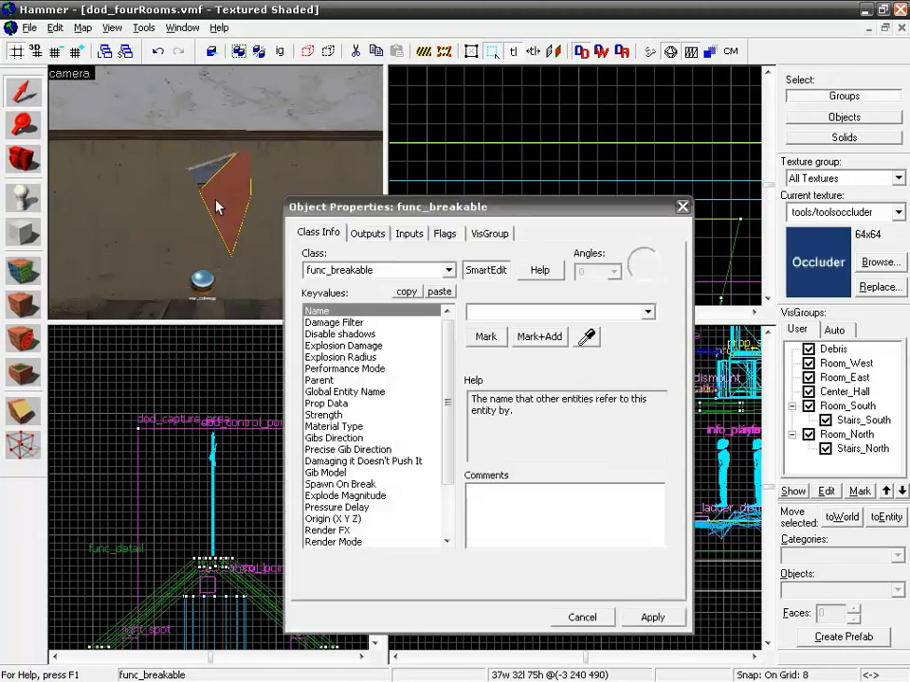
pyautogui.click(216, 211)
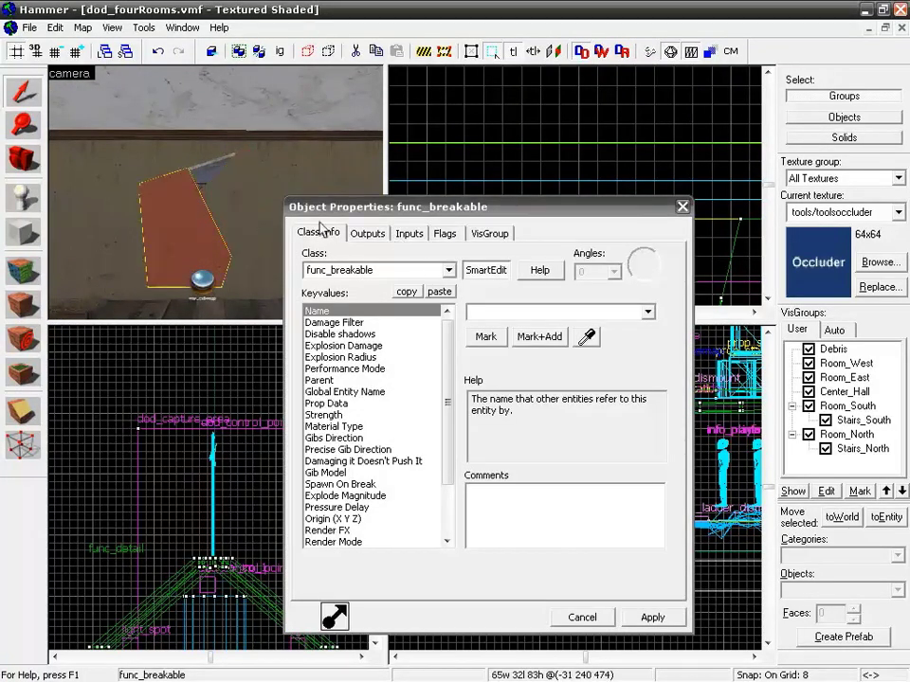
pyautogui.click(367, 234)
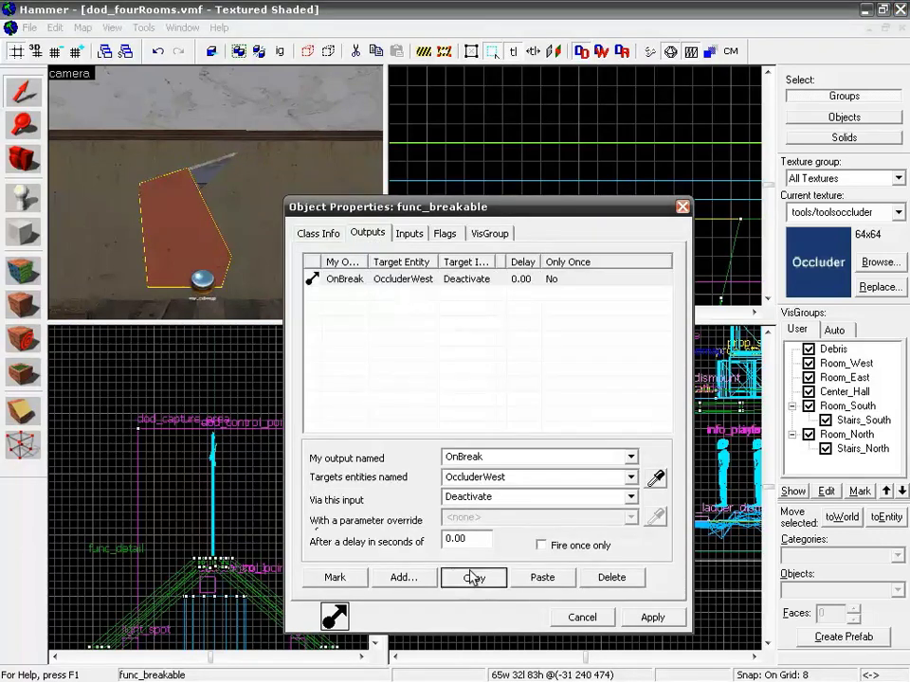
# Step: Paste the copied OnBreak output into the smaller breakable piece beside it, then apply and close the properties
pyautogui.click(243, 223)
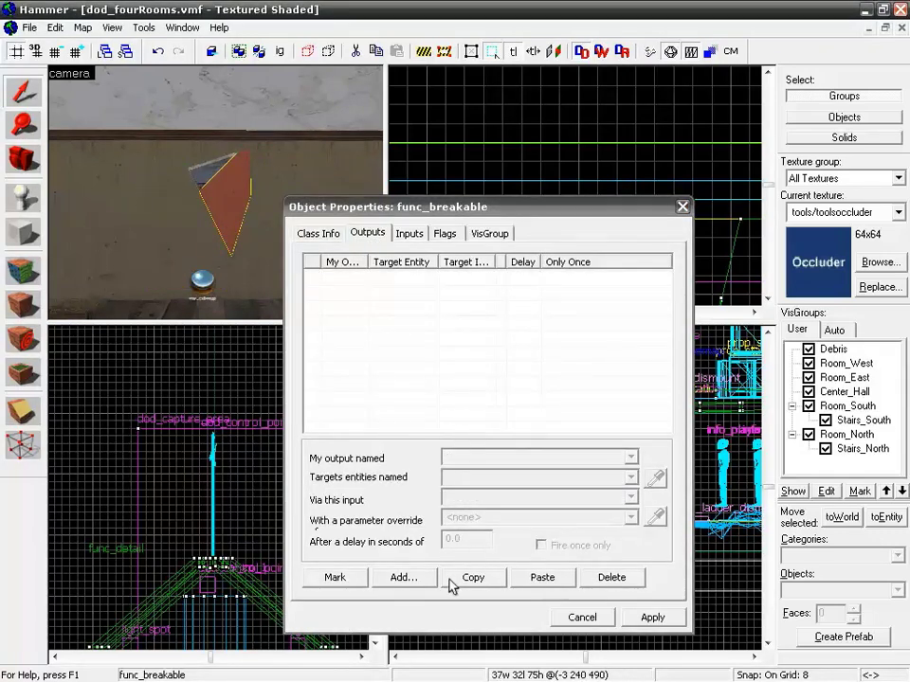
pyautogui.click(527, 577)
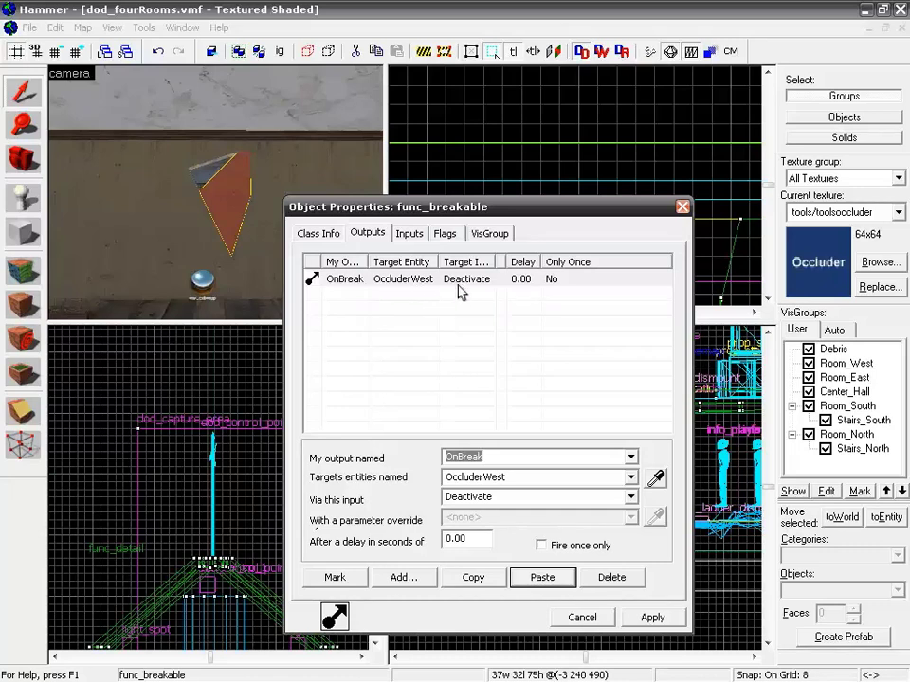
pyautogui.click(652, 617)
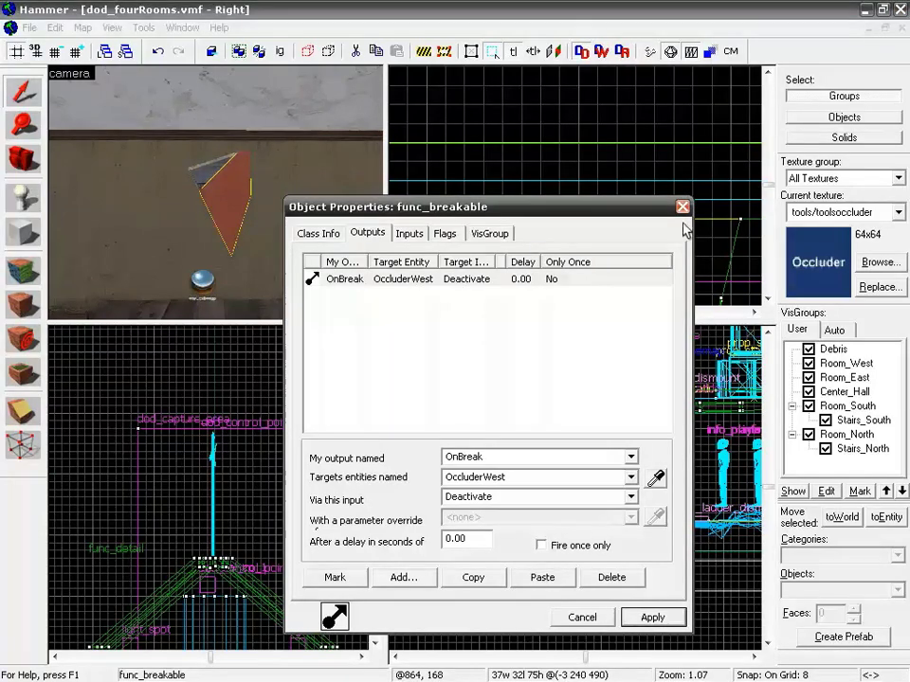
pyautogui.click(683, 207)
# Step: Check the OnBreak output of the east wall's large breakable piece, keeping Deactivate as the input sent to OccluderEast
pyautogui.press('z')
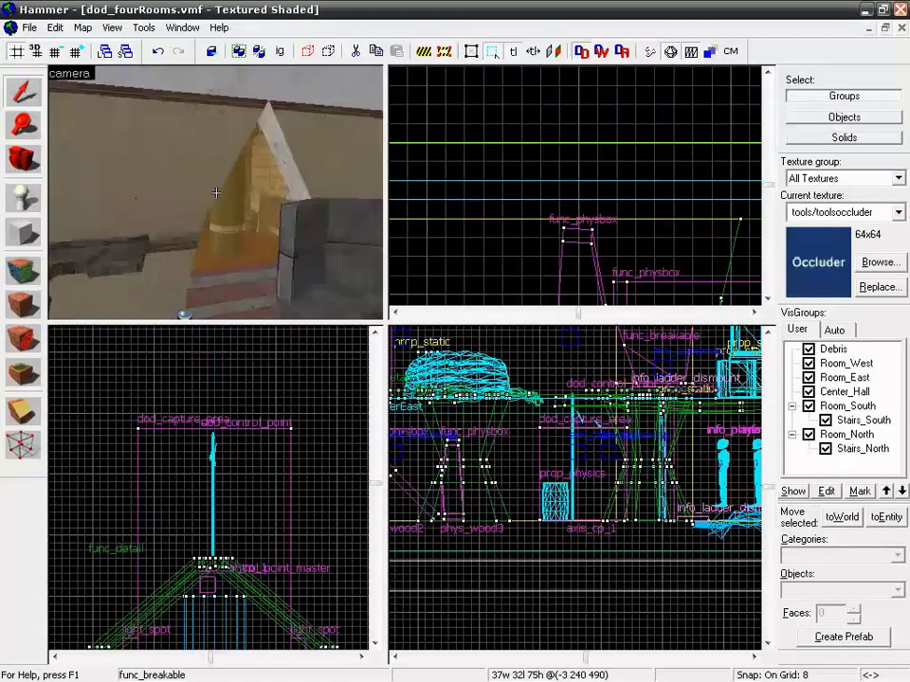
pyautogui.press('w')
pyautogui.press('s')
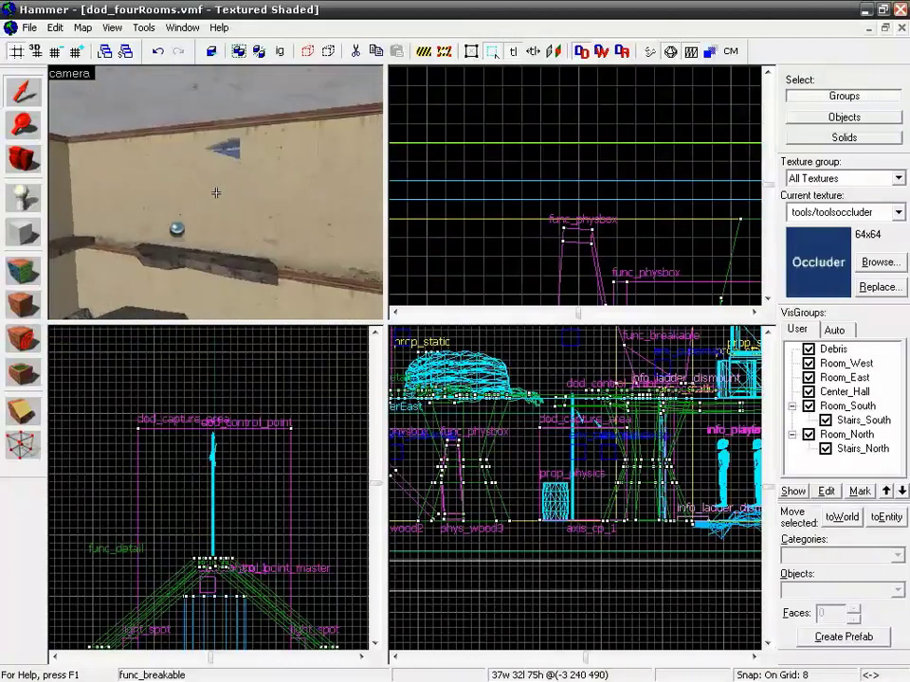
pyautogui.press('z')
pyautogui.click(214, 208)
pyautogui.hotkey('alt', 'Return')
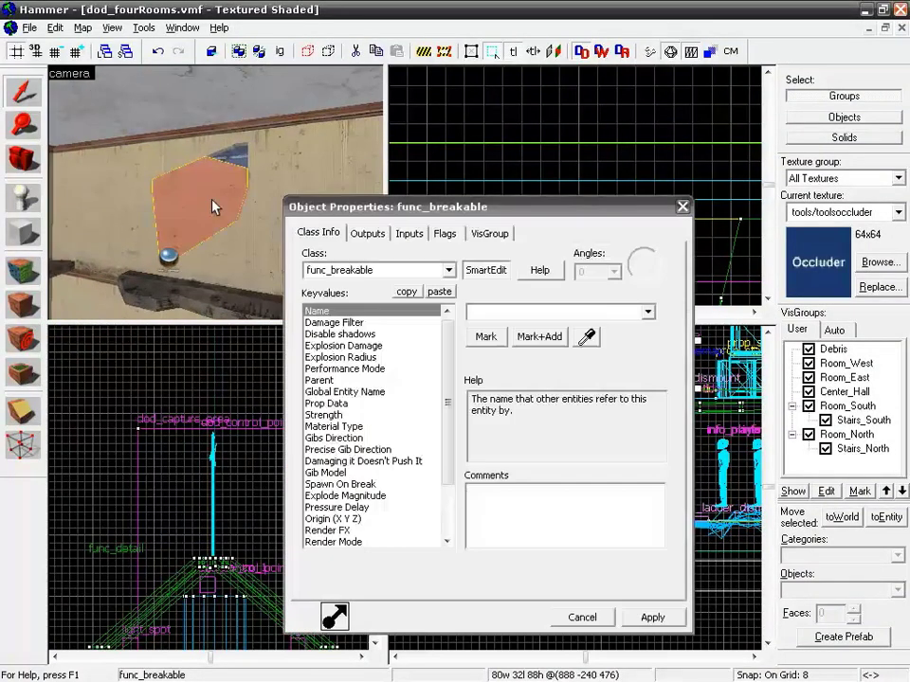
pyautogui.click(369, 233)
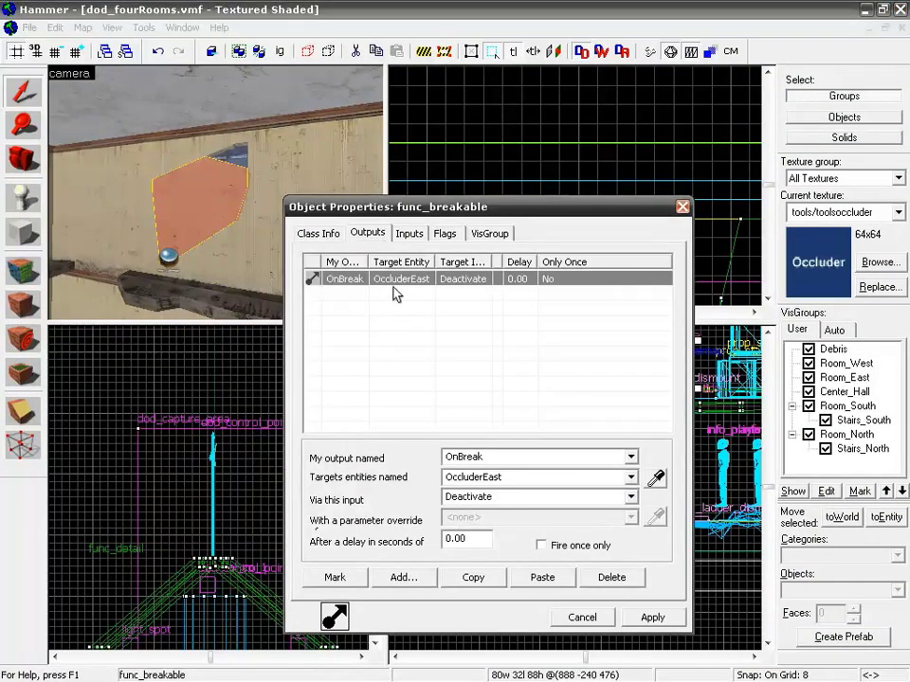
pyautogui.click(630, 497)
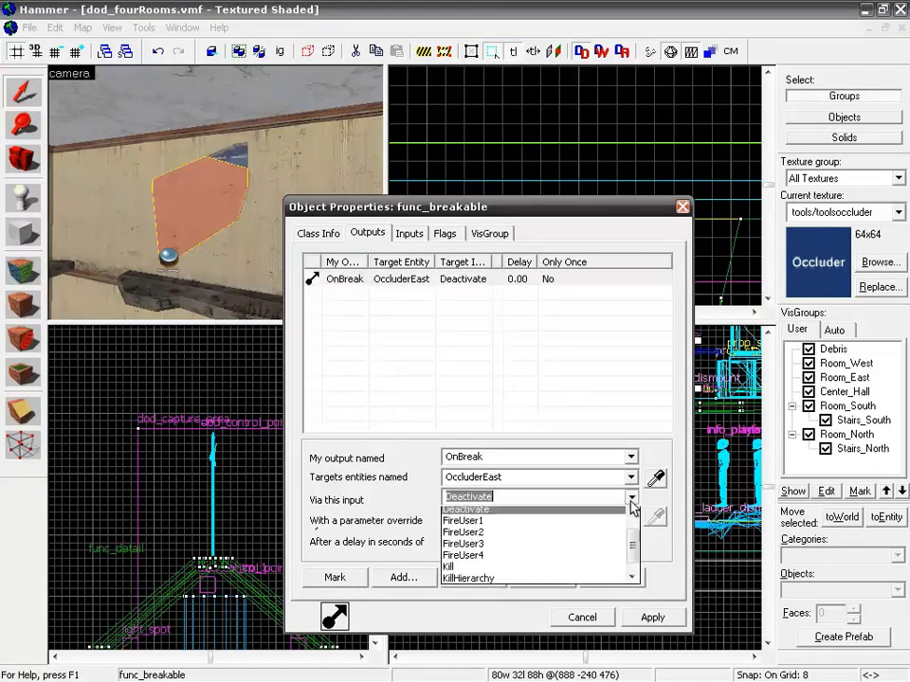
pyautogui.scroll(1, 633, 540)
pyautogui.moveTo(631, 536); pyautogui.dragTo(630, 517)
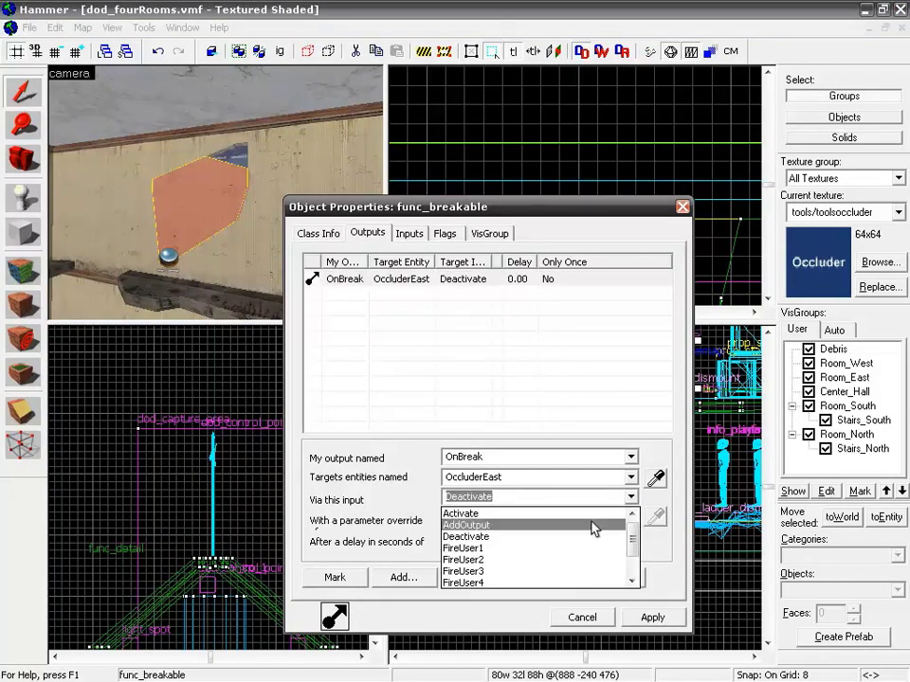
pyautogui.click(576, 537)
# Step: Check the OnBreak output of the east wall's small triangular breakable piece, keeping its Deactivate input, and close the properties
pyautogui.click(254, 224)
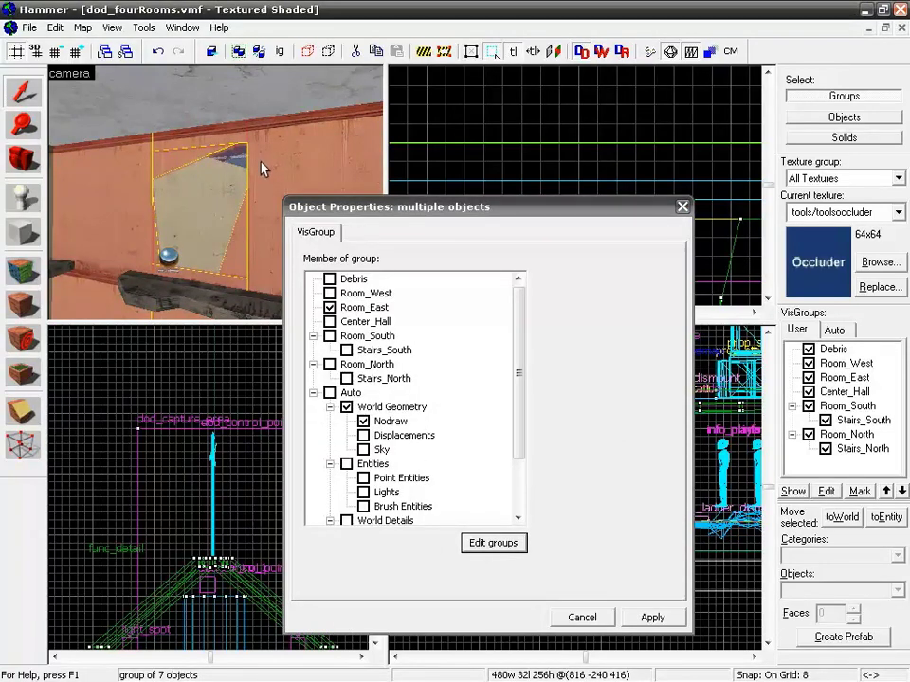
pyautogui.click(232, 252)
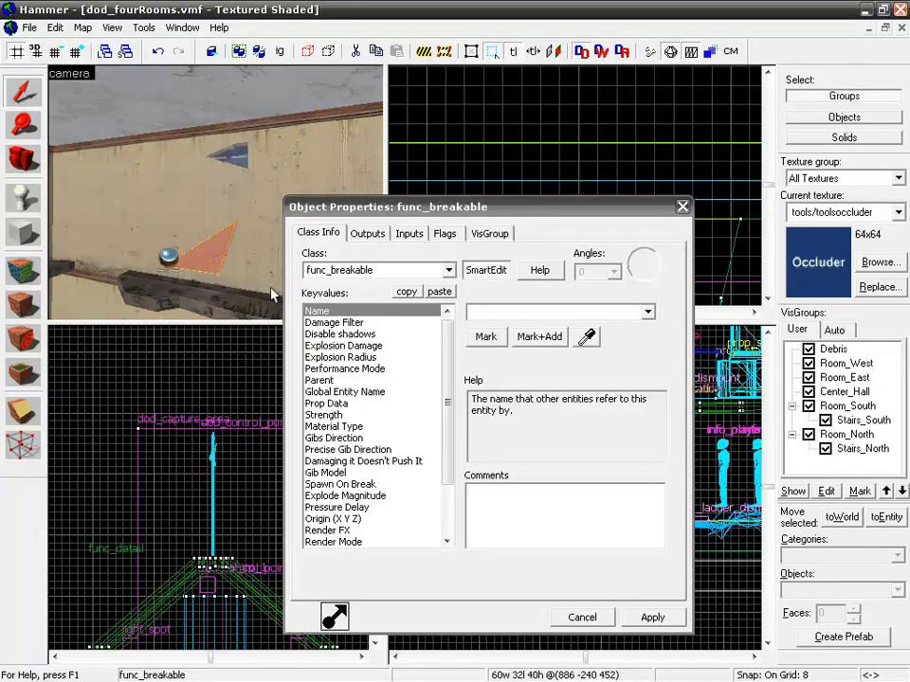
pyautogui.click(367, 233)
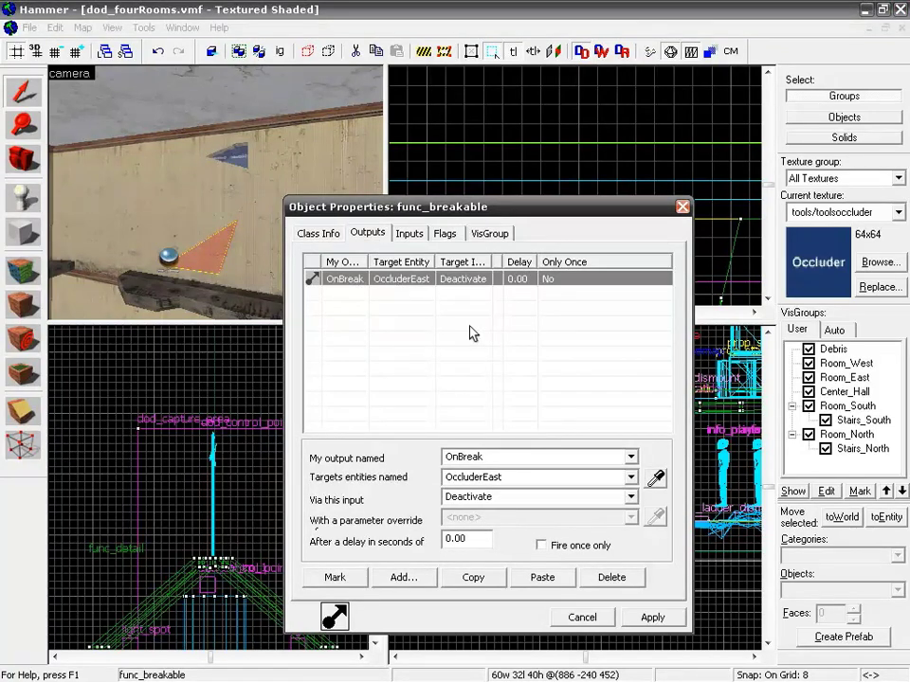
pyautogui.click(630, 496)
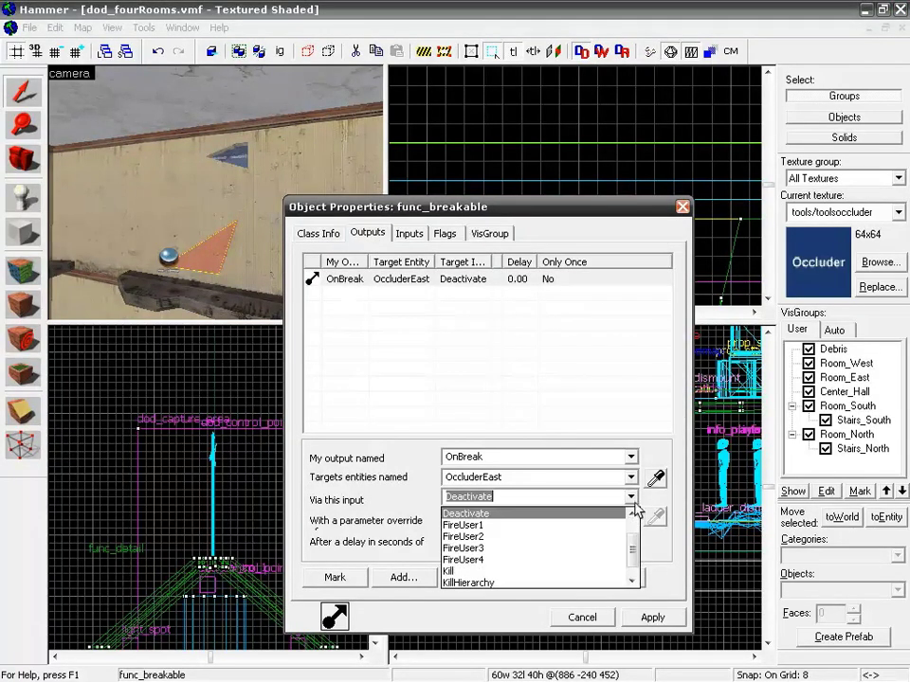
pyautogui.moveTo(635, 550); pyautogui.dragTo(634, 522)
pyautogui.click(584, 538)
pyautogui.click(630, 498)
pyautogui.scroll(-1, 635, 544)
pyautogui.scroll(3, 635, 536)
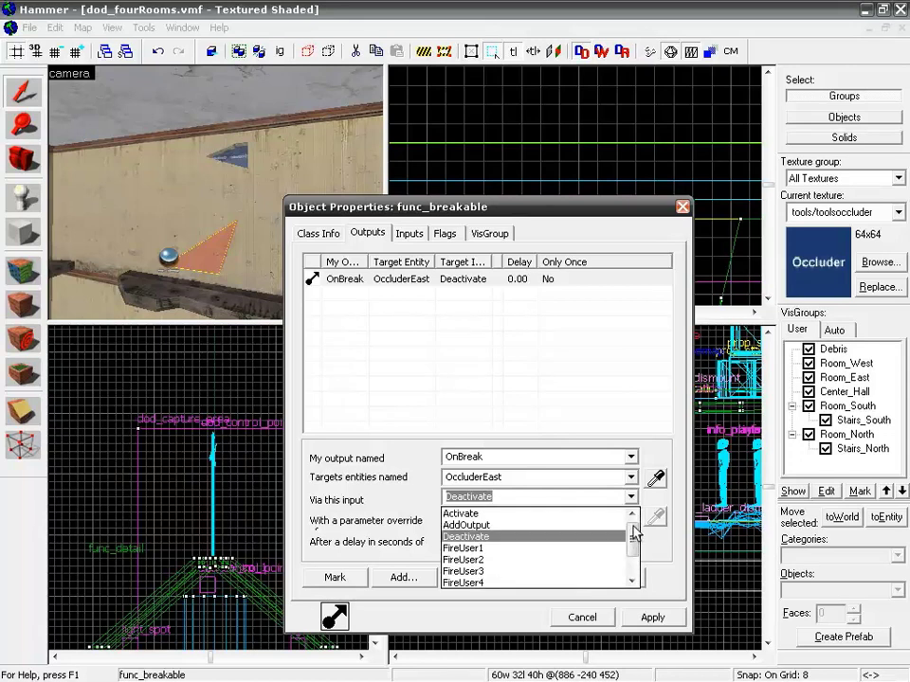
pyautogui.click(580, 537)
pyautogui.click(683, 208)
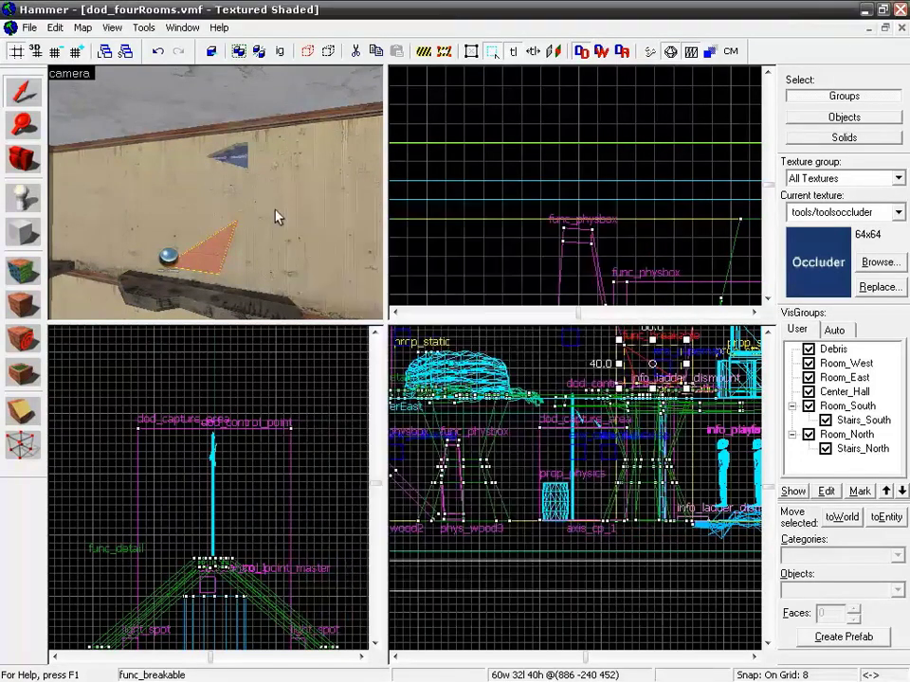
# Step: Inspect the area around the east breakable wall and the lower openings and stairs beside it in the 3D view
pyautogui.press('z')
pyautogui.press('s')
pyautogui.press('w')
pyautogui.press('a')
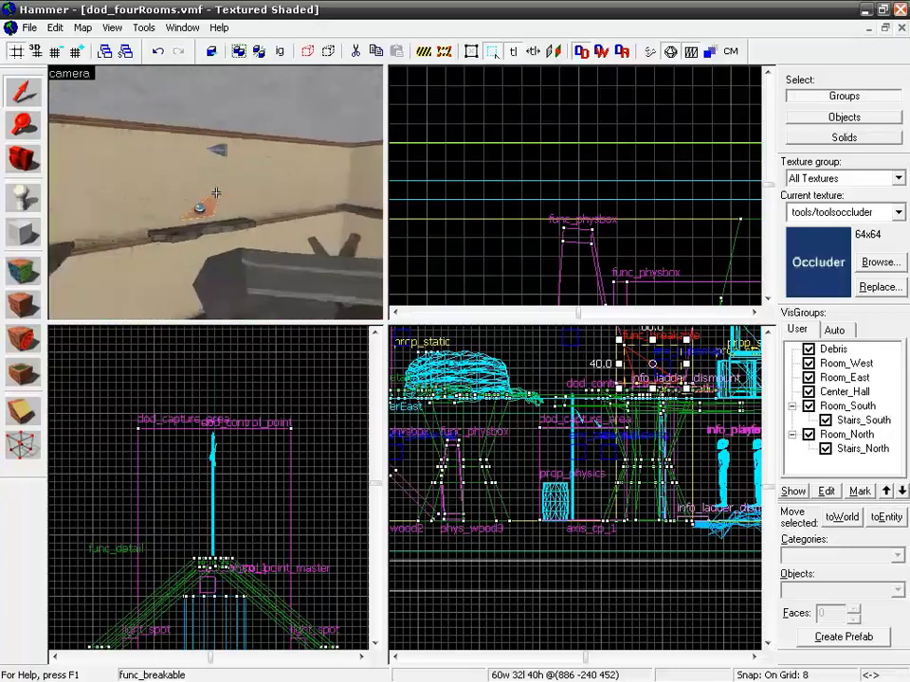
pyautogui.press('d')
pyautogui.press('s')
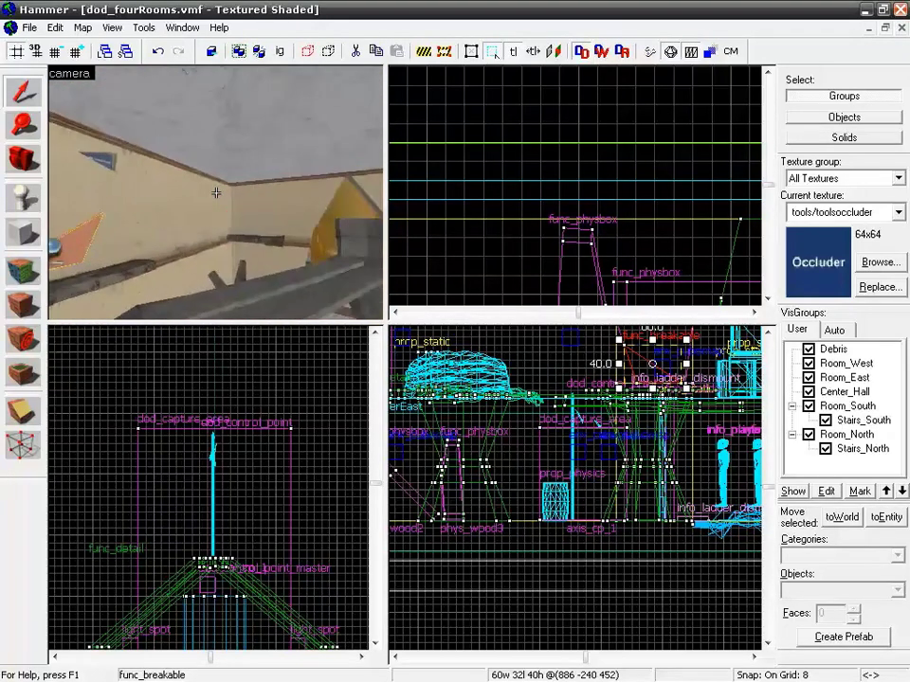
pyautogui.press('w')
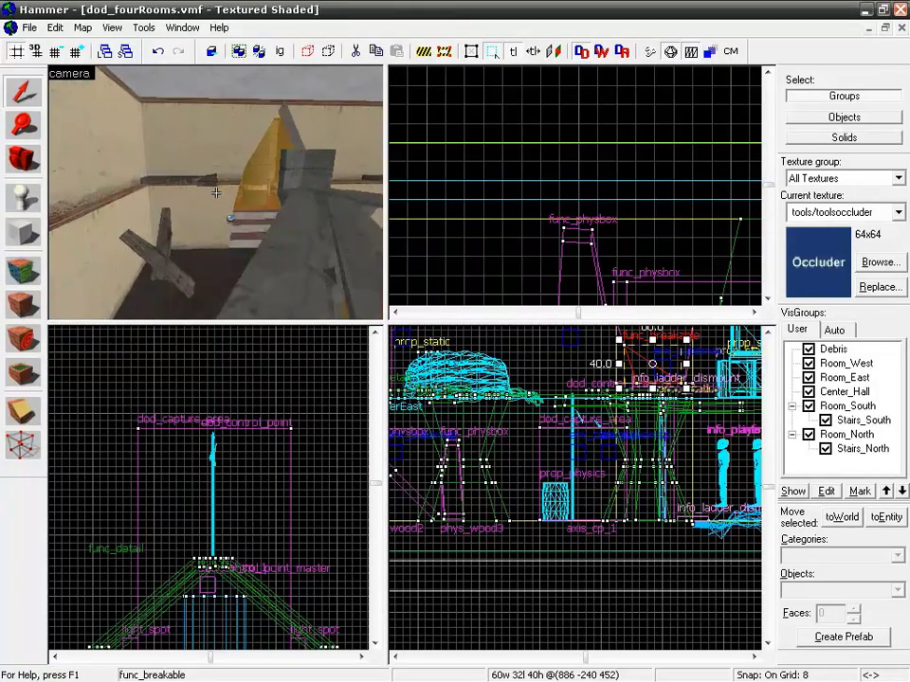
pyautogui.press('w')
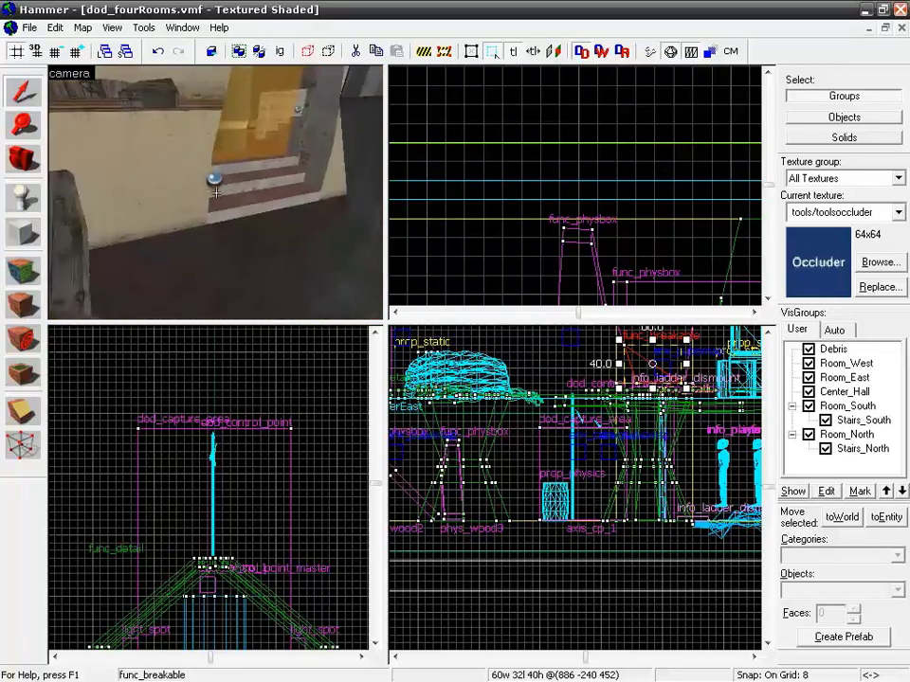
pyautogui.press('w')
pyautogui.press('w')
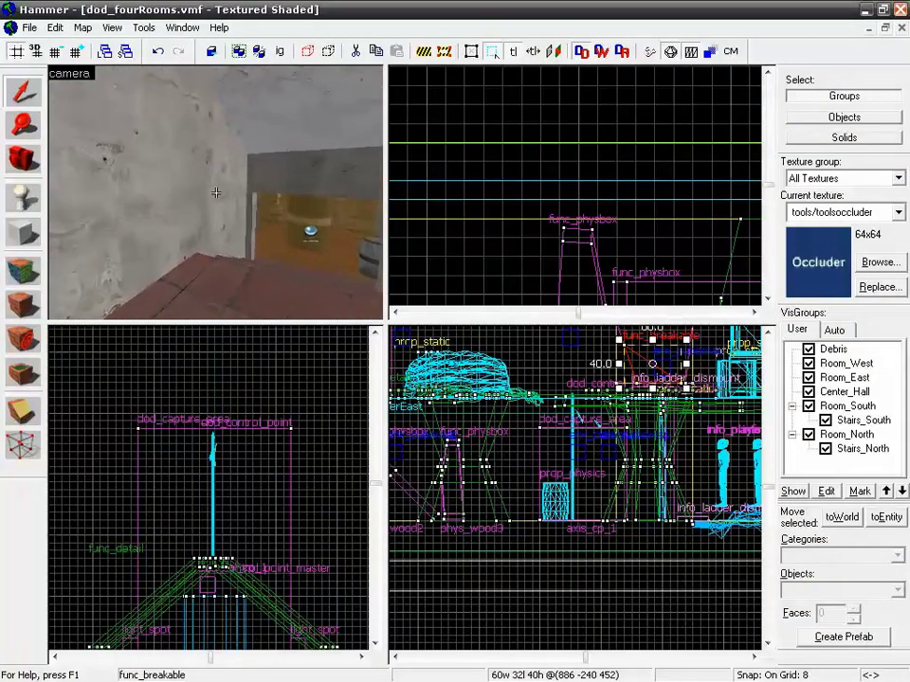
# Step: Inspect the corridors and doorways connecting the rooms, checking what can be seen through each opening
pyautogui.press('w')
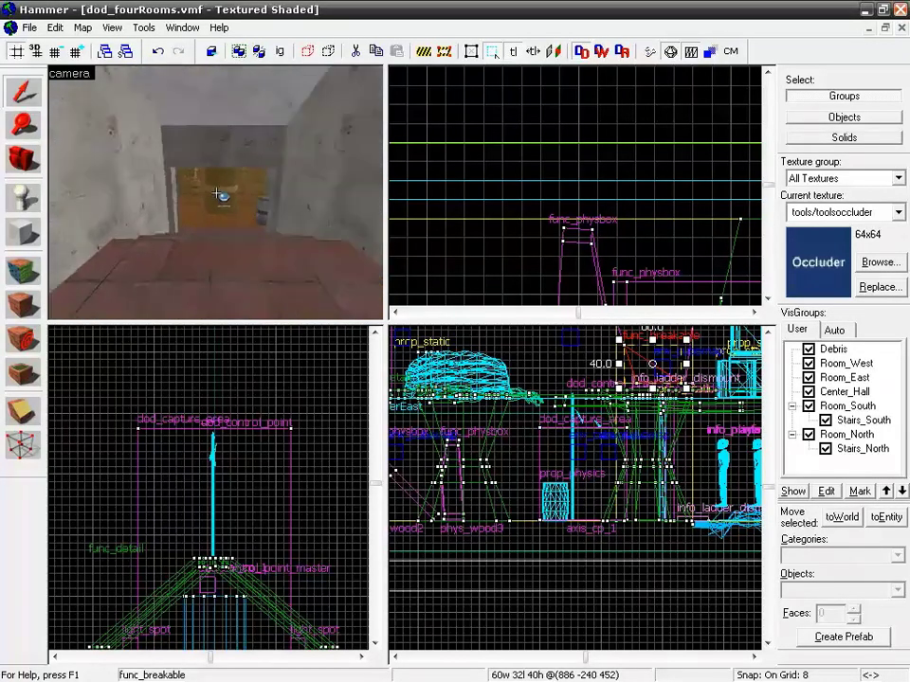
pyautogui.press('w')
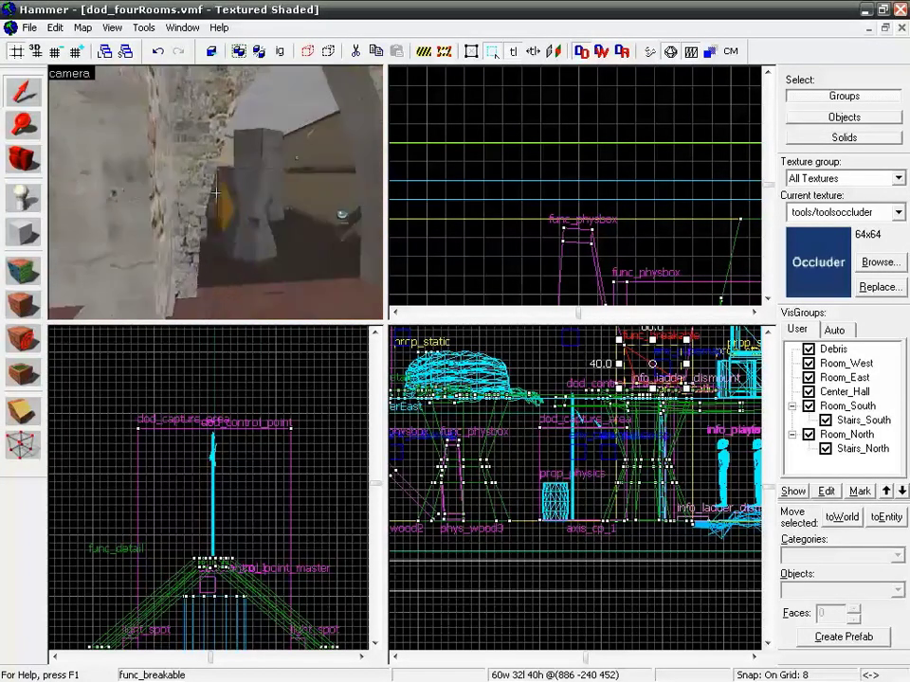
pyautogui.press('w')
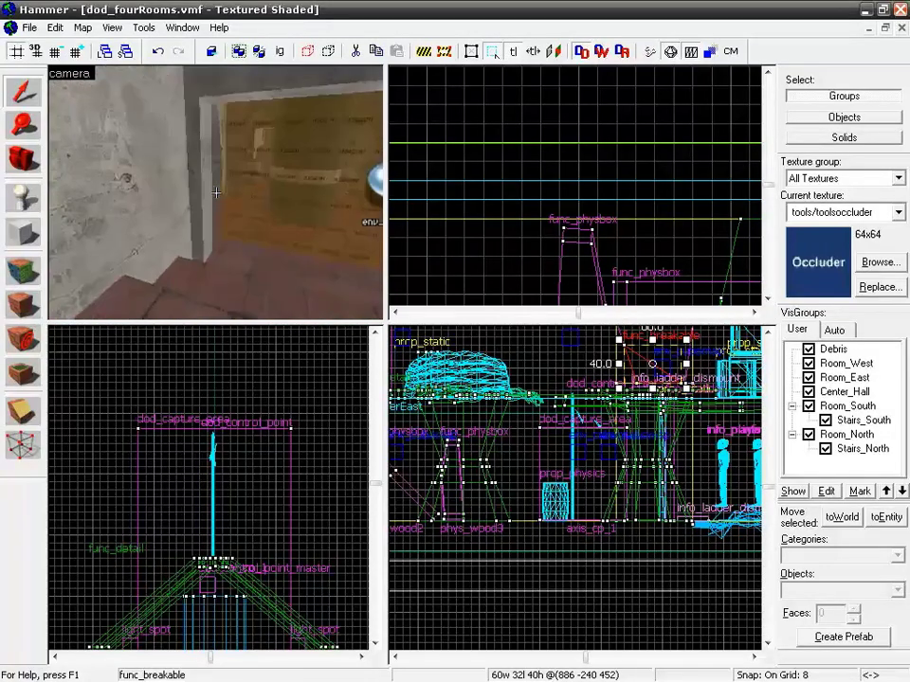
pyautogui.press('w')
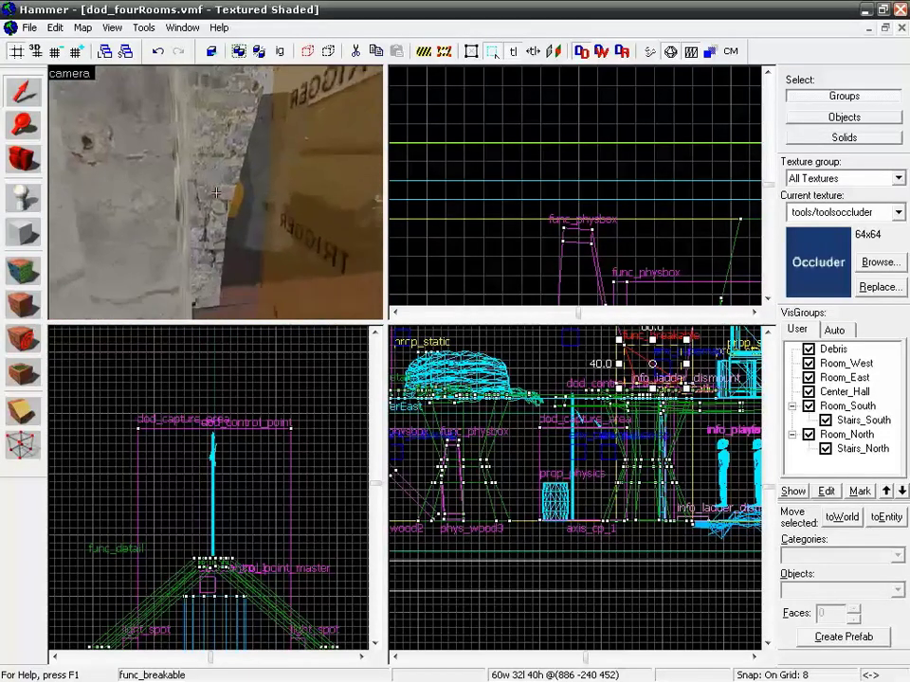
pyautogui.press('w')
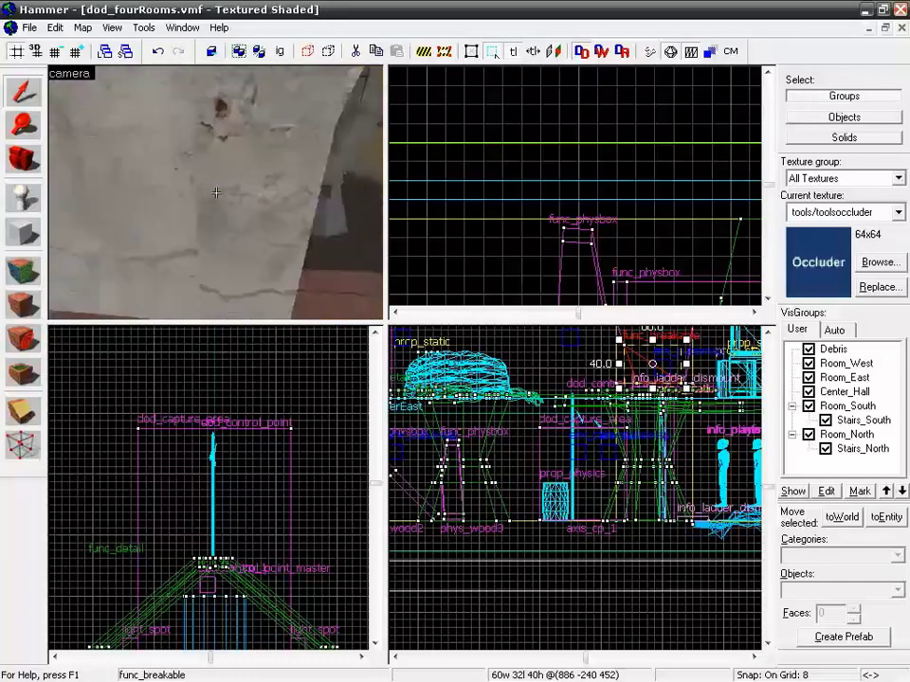
pyautogui.press('w')
pyautogui.click(216, 193)
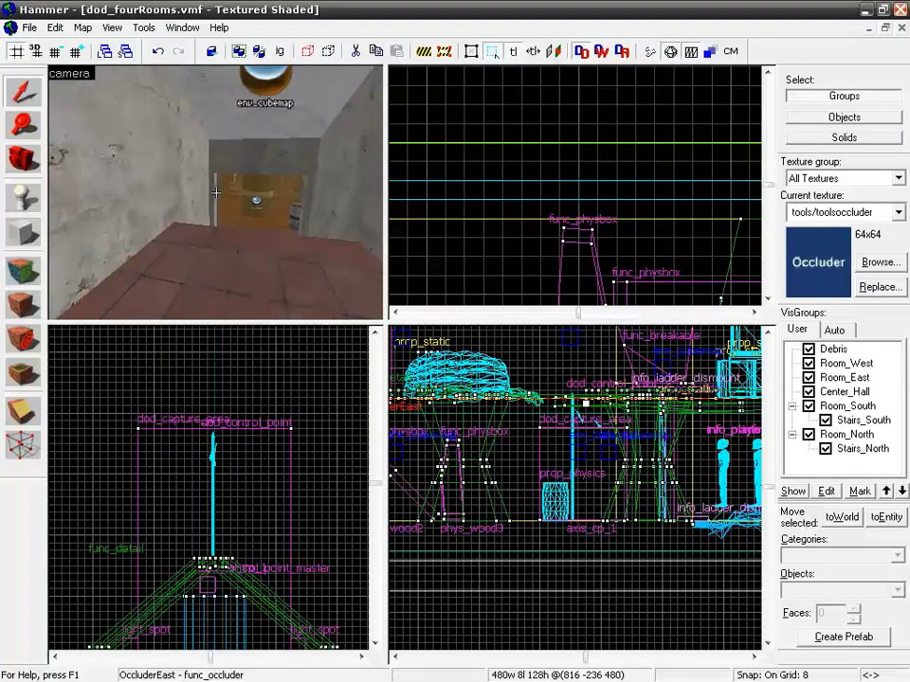
pyautogui.press('w')
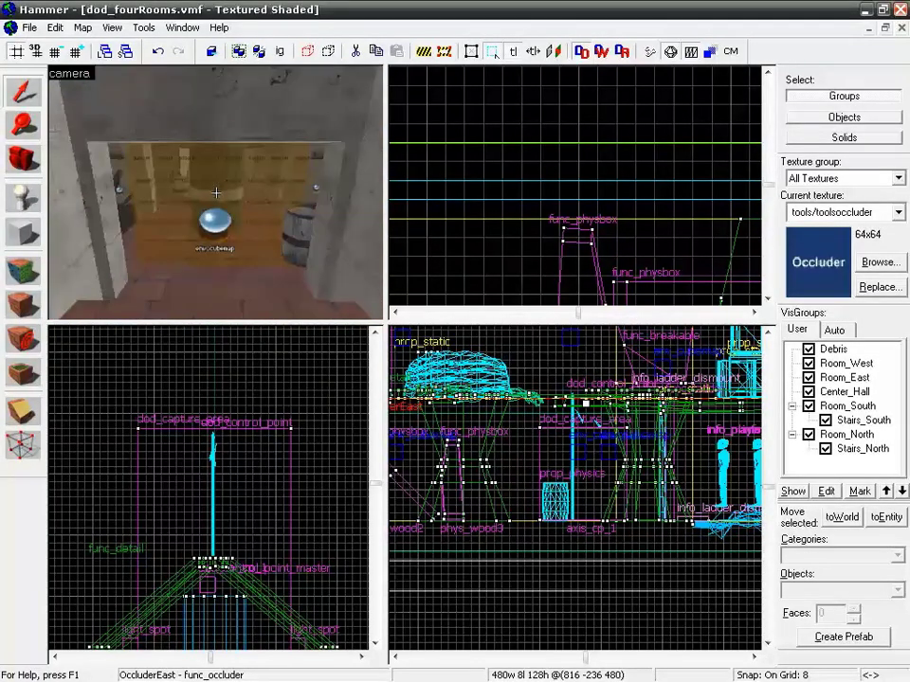
pyautogui.press('w')
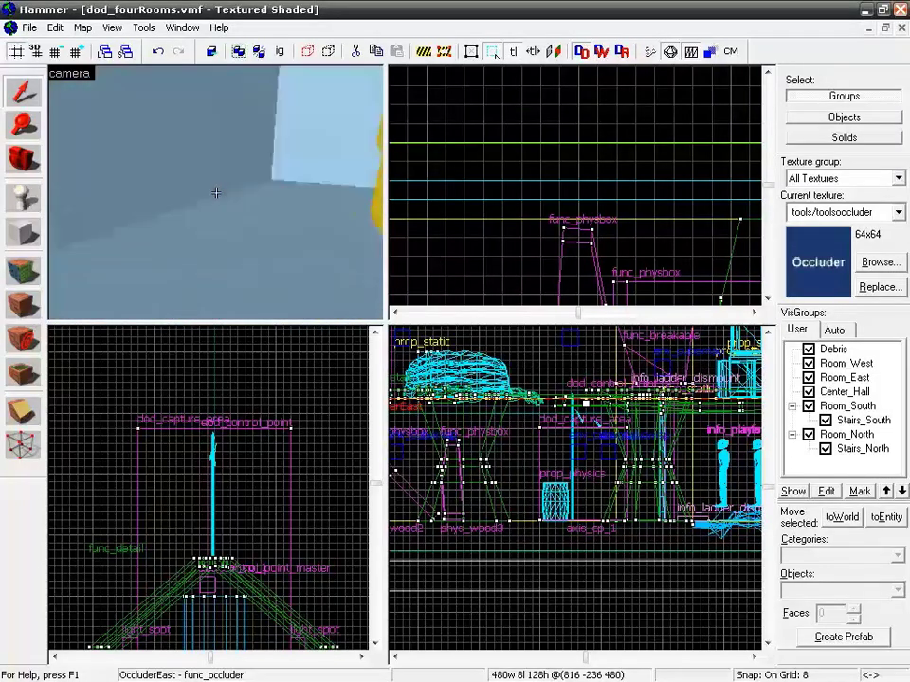
pyautogui.press('w')
pyautogui.press('Down')
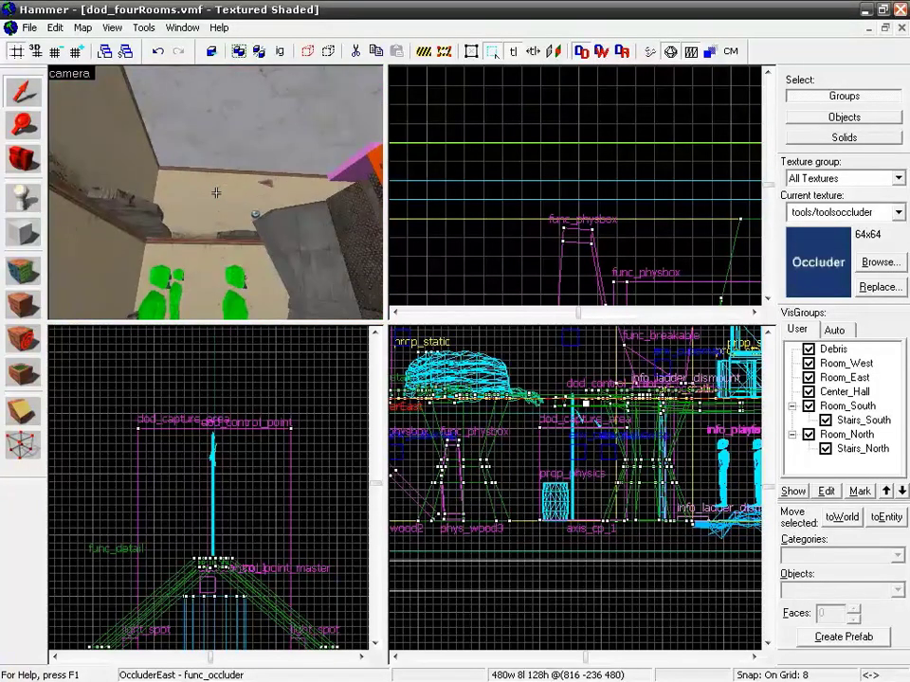
# Step: Select OccluderEast through the gap in the east wall and extend it down to the lower floor, 256 units high
pyautogui.click(228, 193)
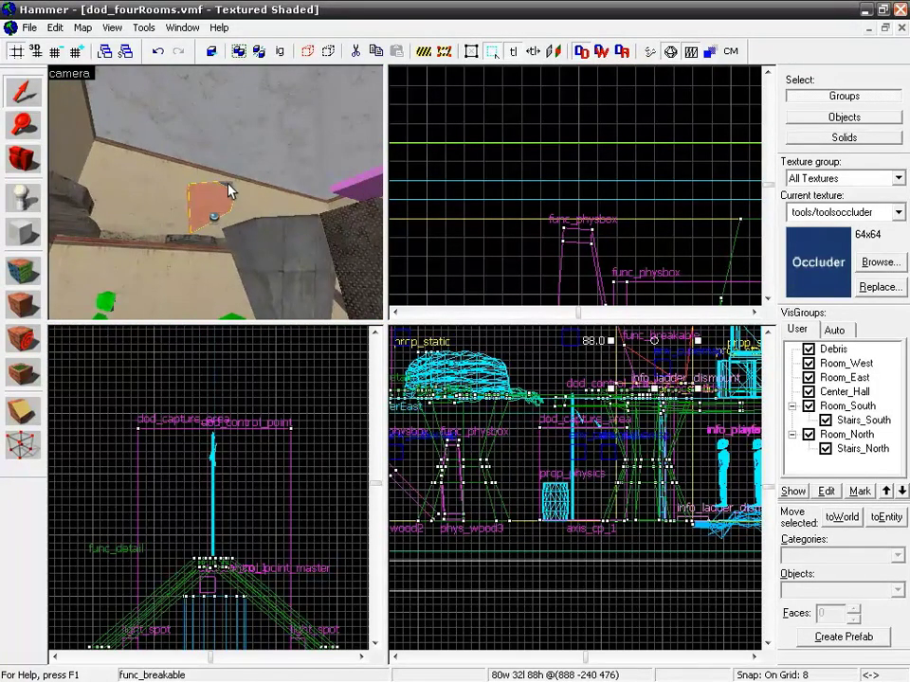
pyautogui.press('z')
pyautogui.press('w')
pyautogui.press('z')
pyautogui.click(220, 182)
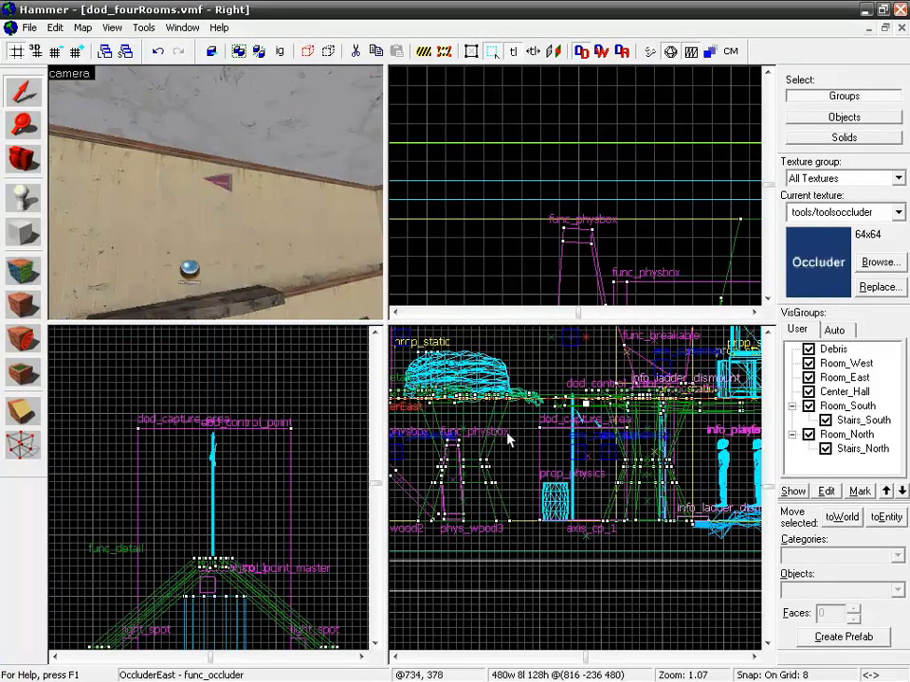
pyautogui.moveTo(587, 403); pyautogui.dragTo(568, 530)
# Step: Select OccluderWest through the gap in the west wall and extend it down to the lower floor, 256 units high
pyautogui.press('z')
pyautogui.press('w')
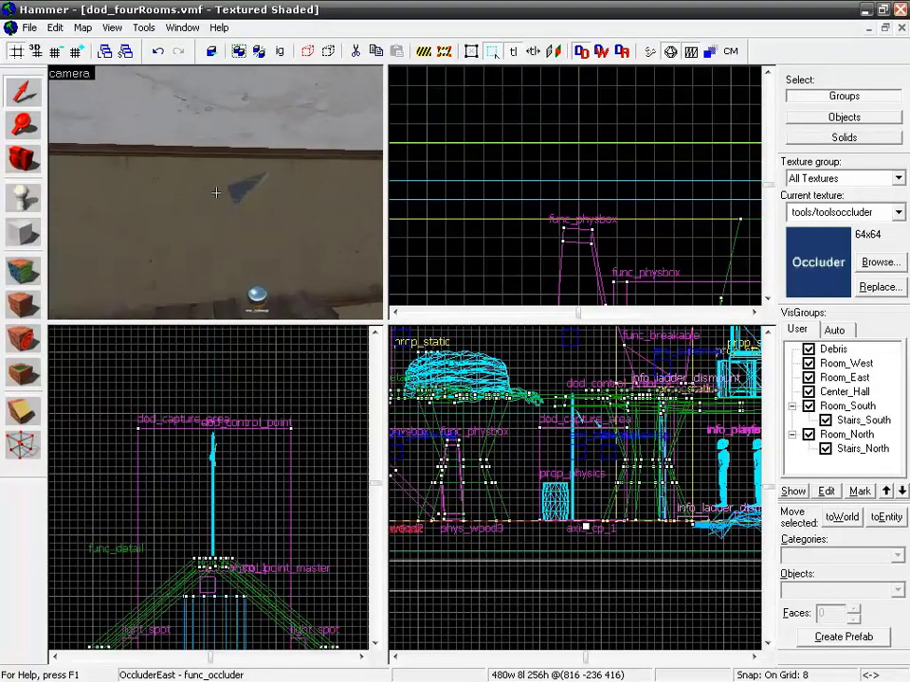
pyautogui.press('z')
pyautogui.click(217, 194)
pyautogui.scroll(-10, 542, 424)
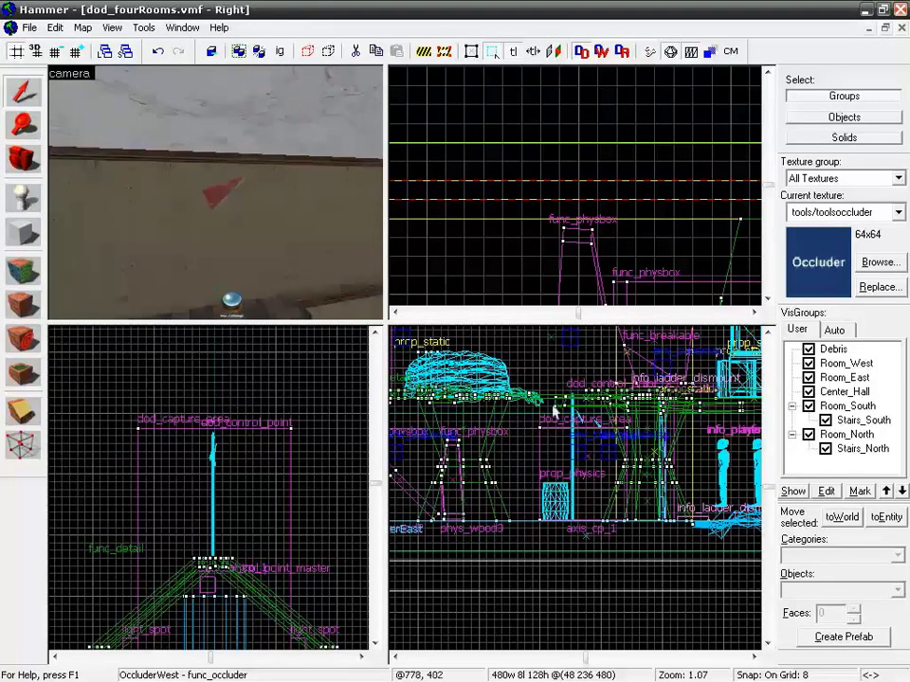
pyautogui.moveTo(490, 409); pyautogui.dragTo(696, 416, button='middle')
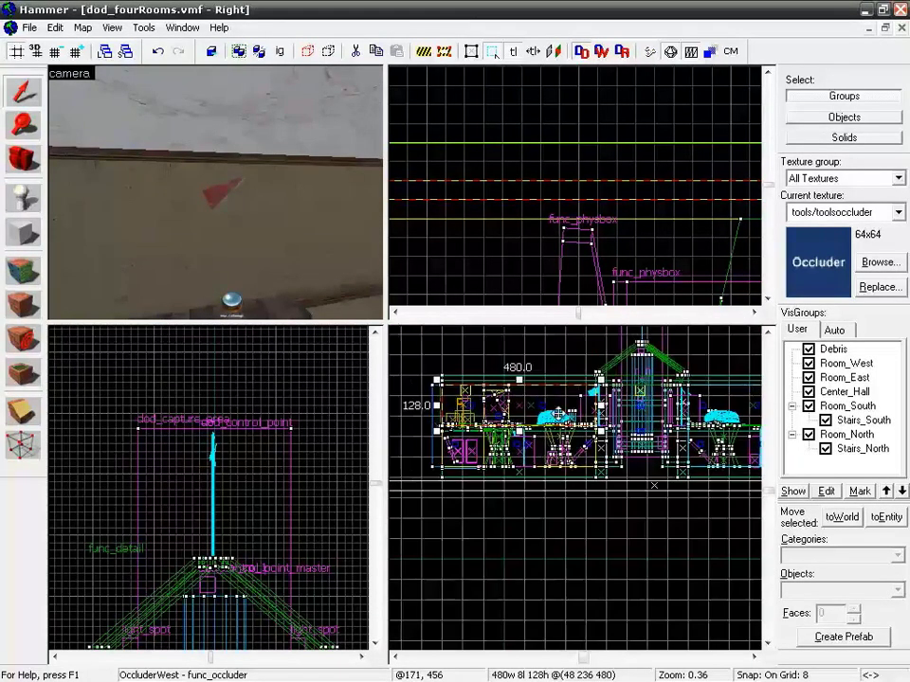
pyautogui.scroll(4, 558, 415)
pyautogui.moveTo(512, 455); pyautogui.dragTo(614, 399, button='middle')
pyautogui.moveTo(575, 388); pyautogui.dragTo(561, 484)
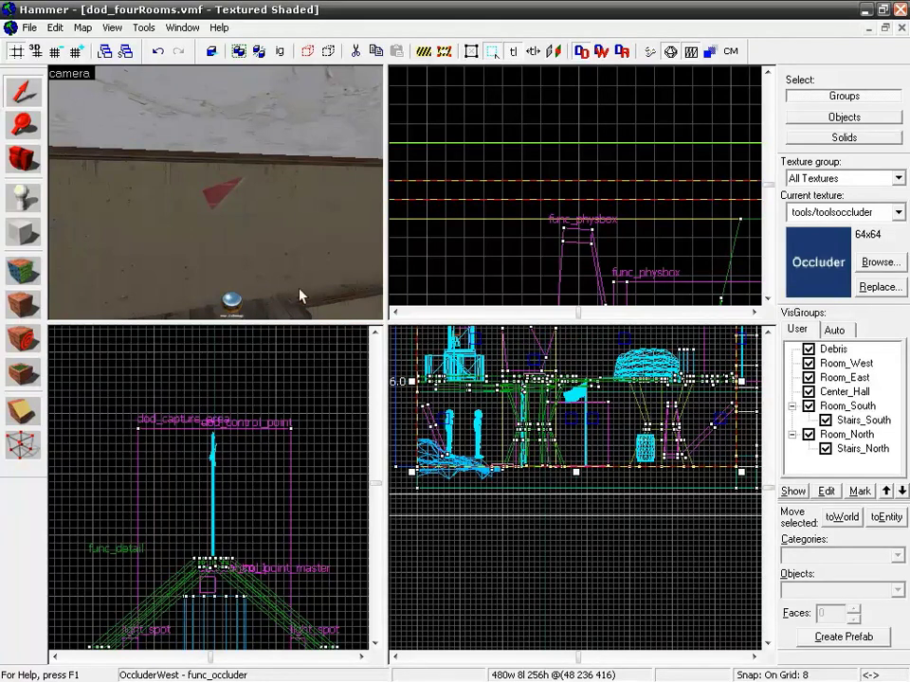
# Step: Save the map, then compile it with BSP, VIS and RAD set to Normal and run it in the game
pyautogui.click(29, 27)
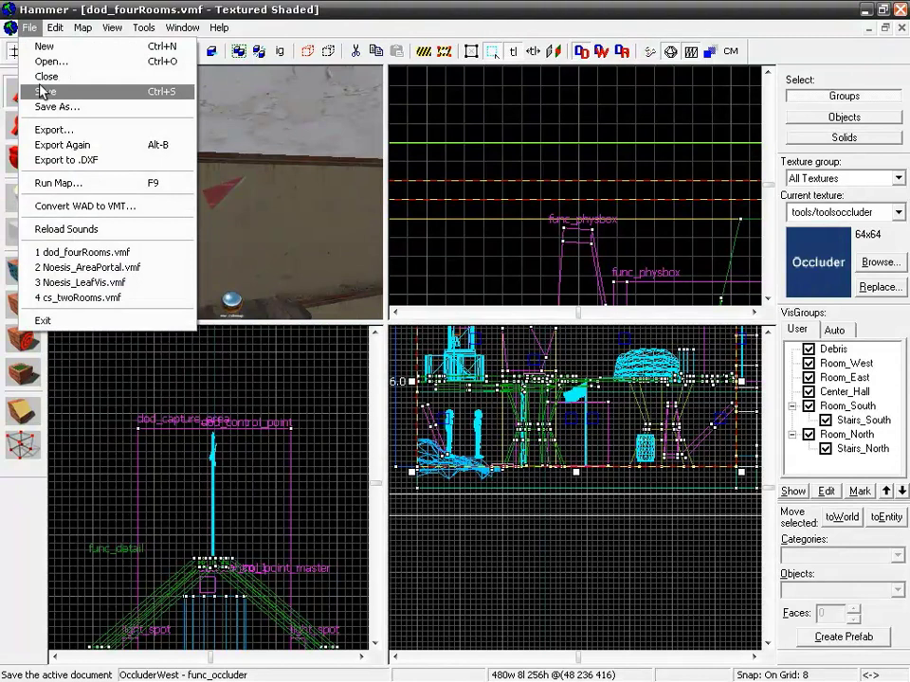
pyautogui.click(43, 92)
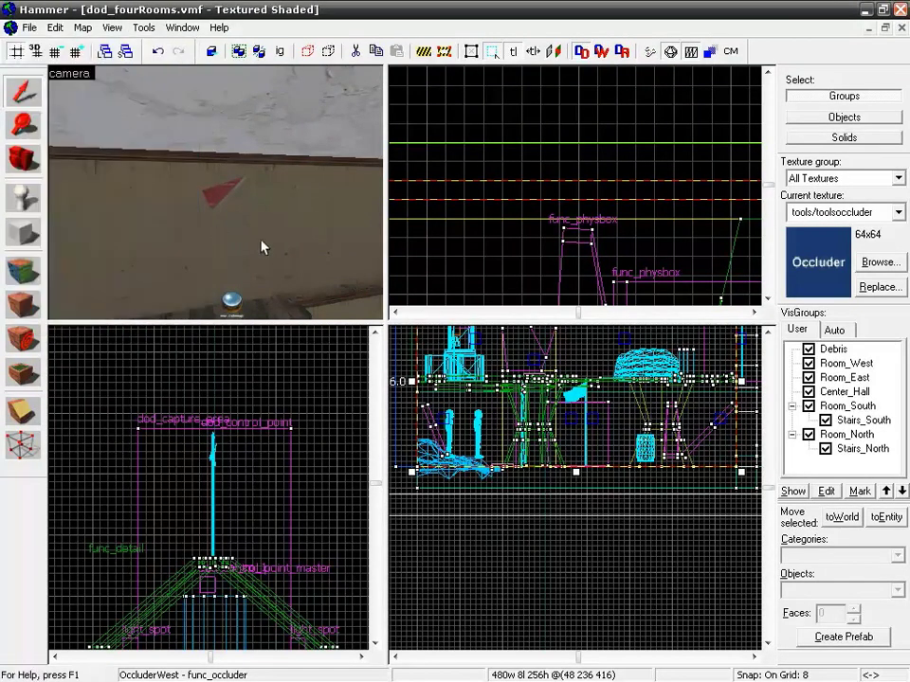
pyautogui.press('z')
pyautogui.press('w')
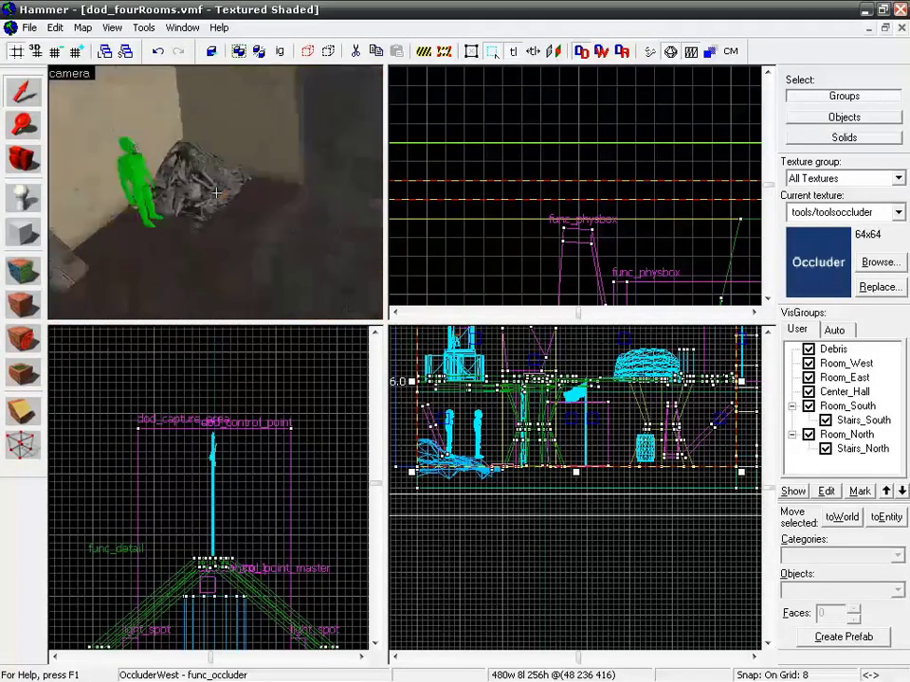
pyautogui.press('z')
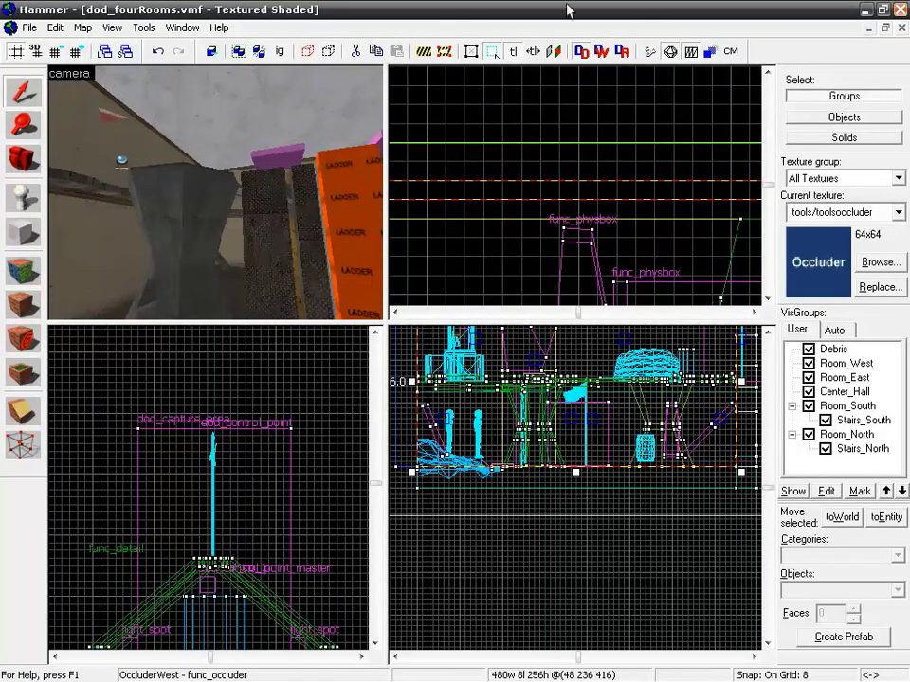
pyautogui.click(650, 51)
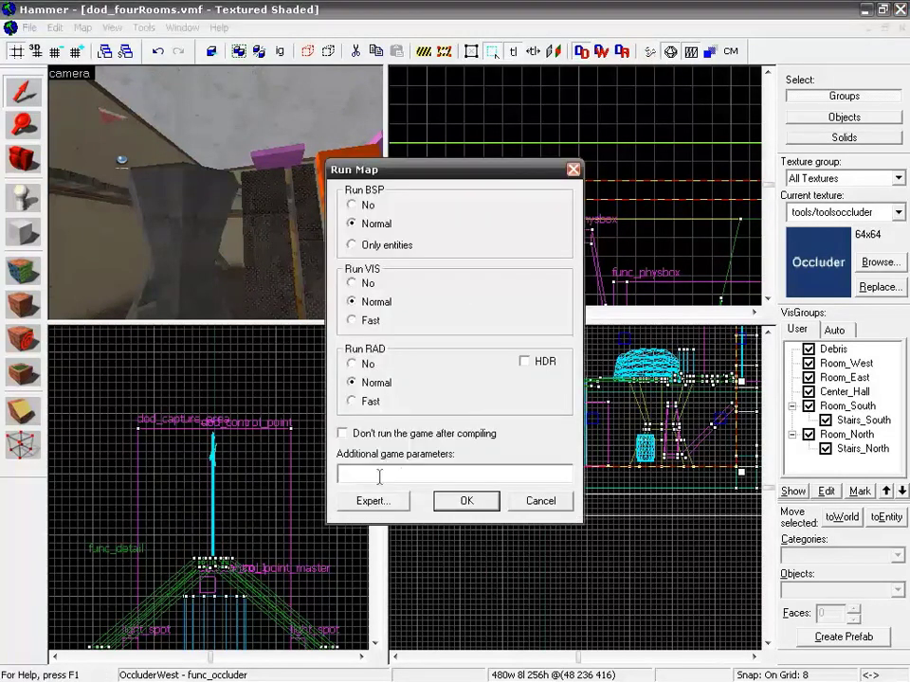
pyautogui.click(467, 500)
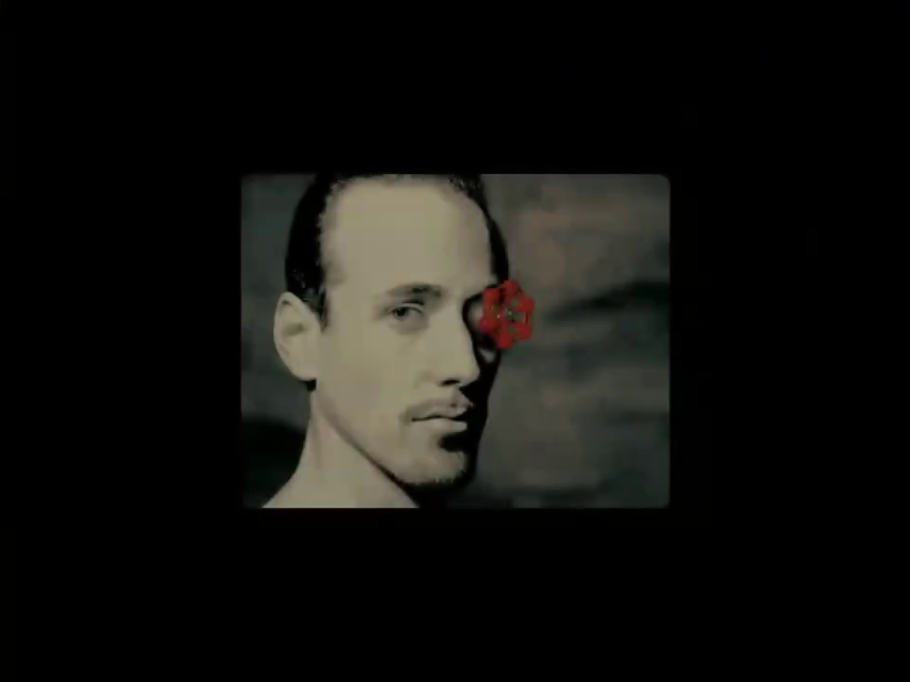
# Step: Skip the intro and welcome page, and join the U.S. Army team as Sniper
pyautogui.press('Escape')
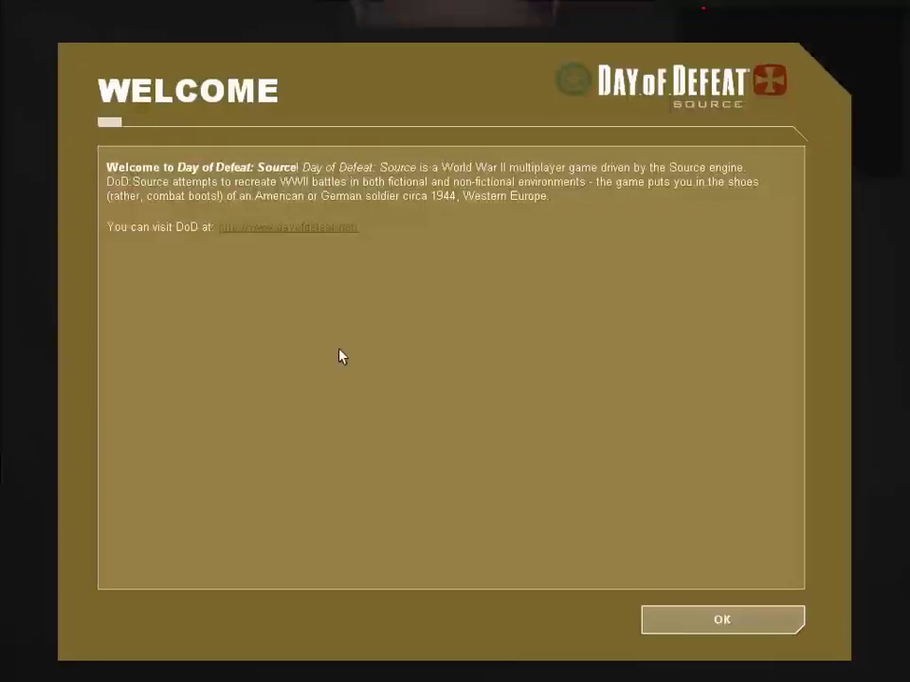
pyautogui.click(722, 620)
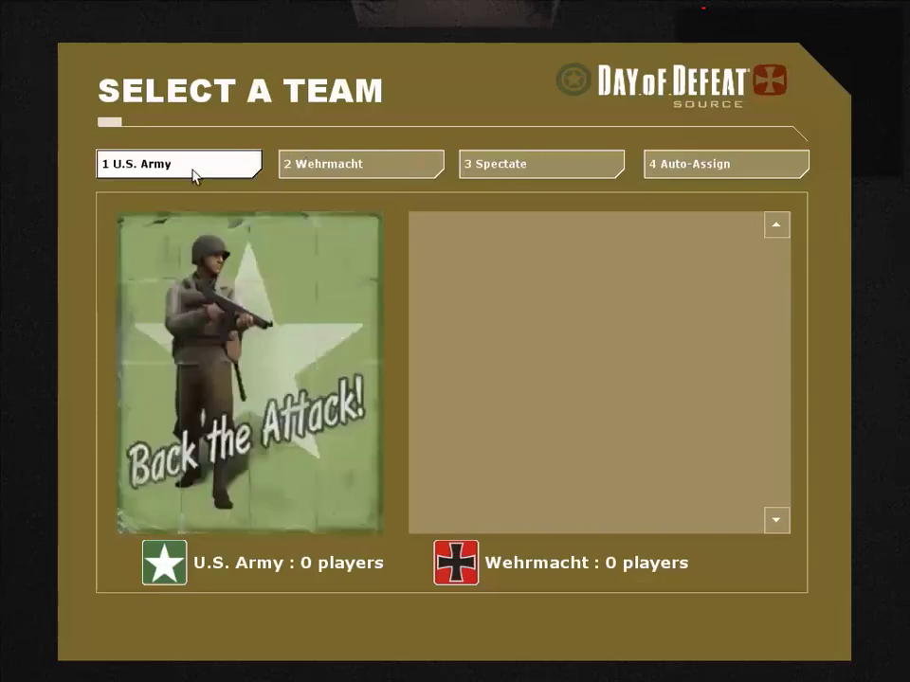
pyautogui.click(234, 168)
pyautogui.click(482, 312)
# Step: Enter sv_cheats 1 and mat_wireframe 1 in the console and return to the game
pyautogui.press('`')
pyautogui.write('sv_cheats')
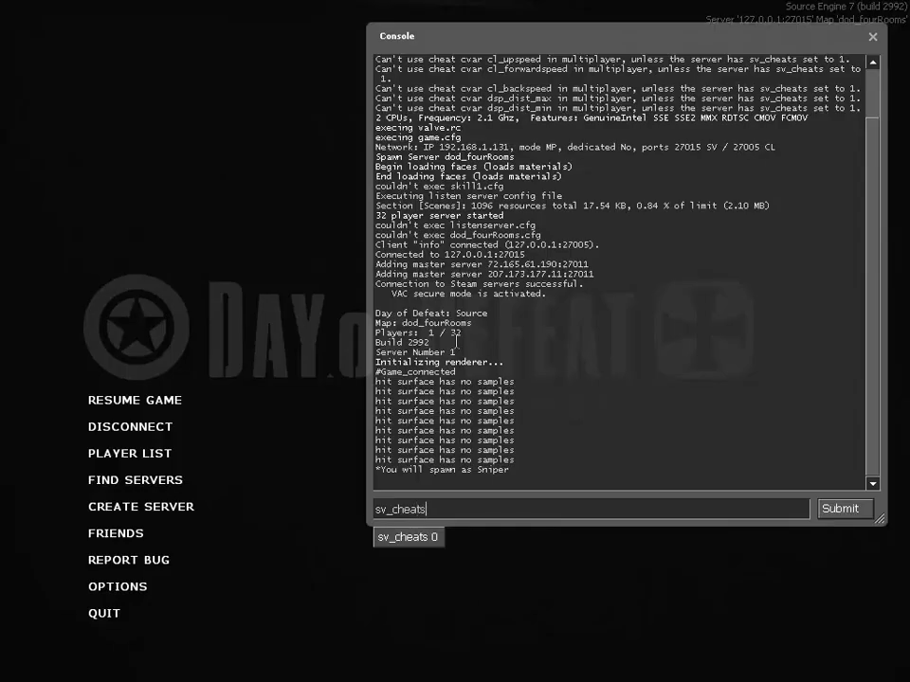
pyautogui.write(' 1')
pyautogui.press('Return')
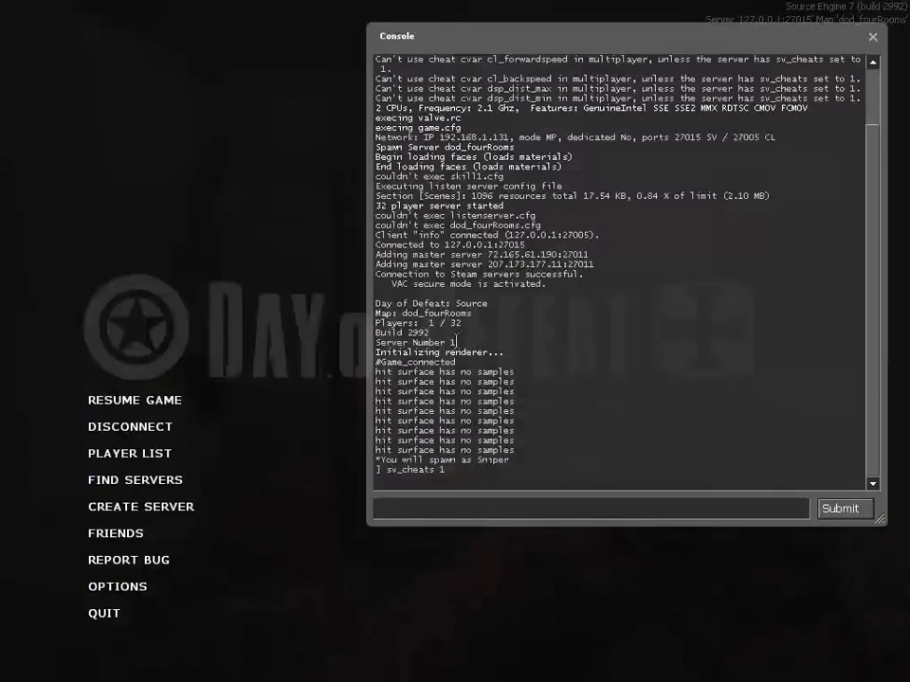
pyautogui.write('mat_wiref')
pyautogui.press('Return')
pyautogui.press('Escape')
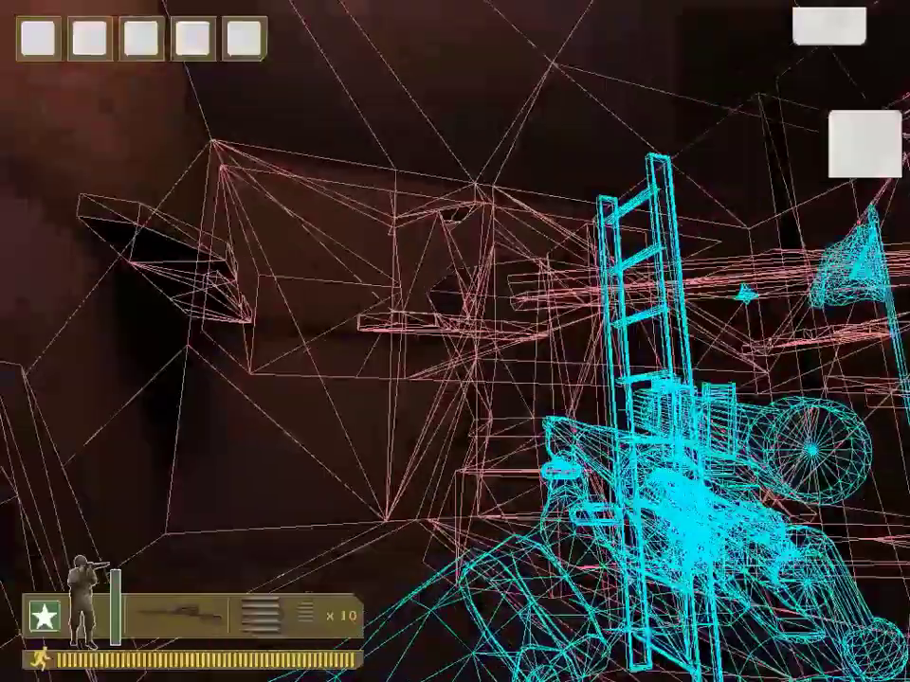
# Step: Inspect in wireframe which props are drawn behind the unbroken wall from several positions in the room
pyautogui.press('s')
pyautogui.press('w')
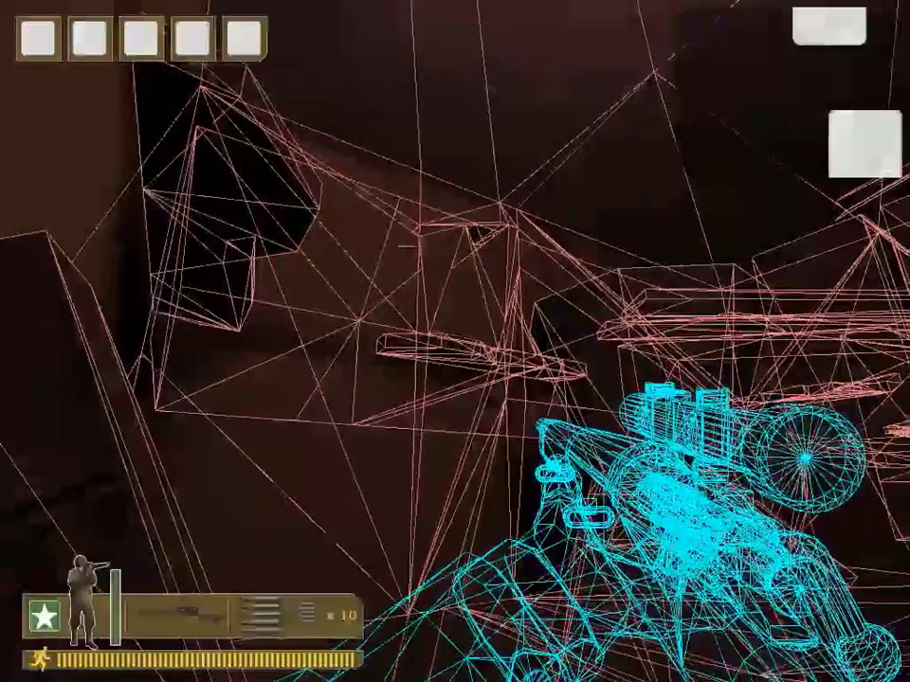
pyautogui.press('d')
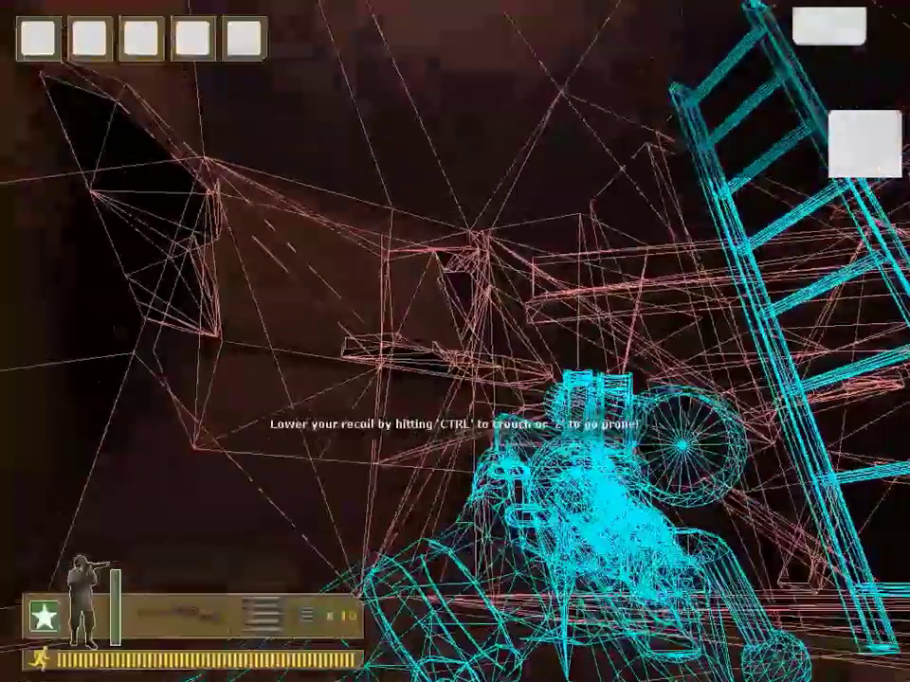
pyautogui.rightClick(455, 341)
pyautogui.rightClick(455, 341)
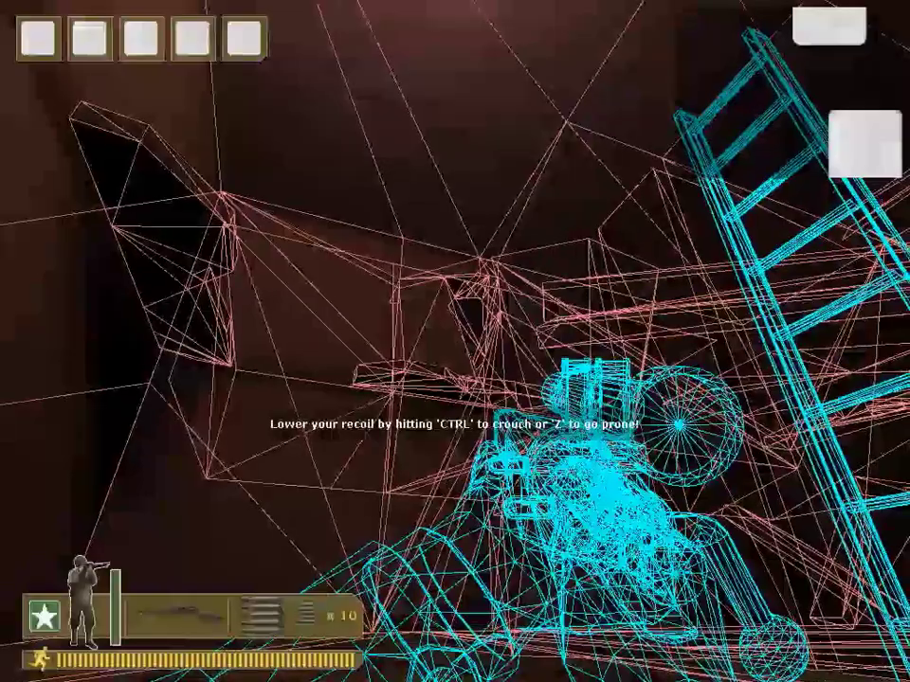
# Step: Switch the player class to Machine Gunner
pyautogui.press(',')
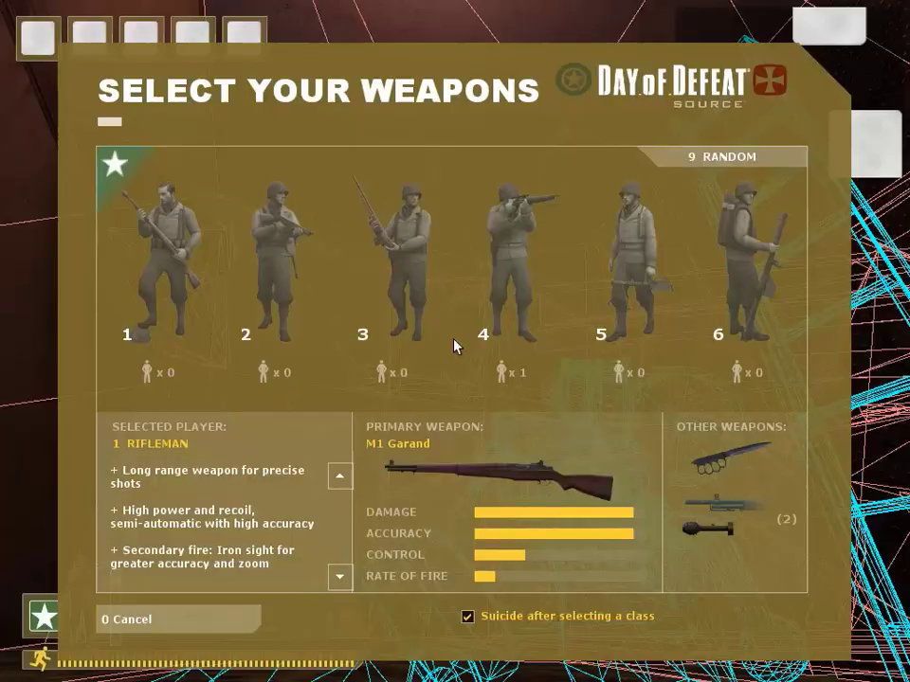
pyautogui.click(625, 281)
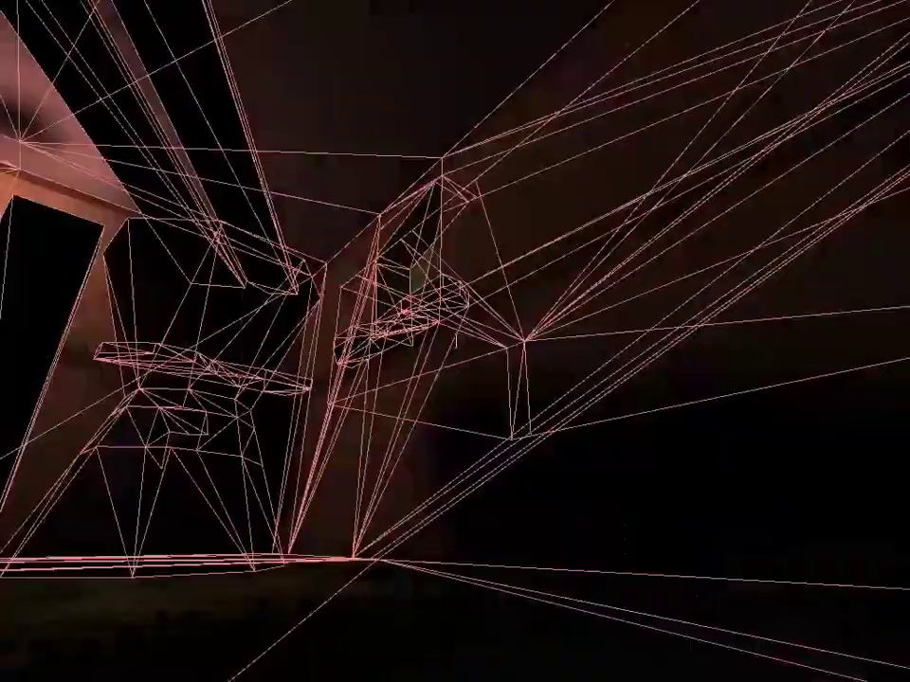
# Step: Quit the game with the console command exit and close the compile process window in Hammer
pyautogui.press('`')
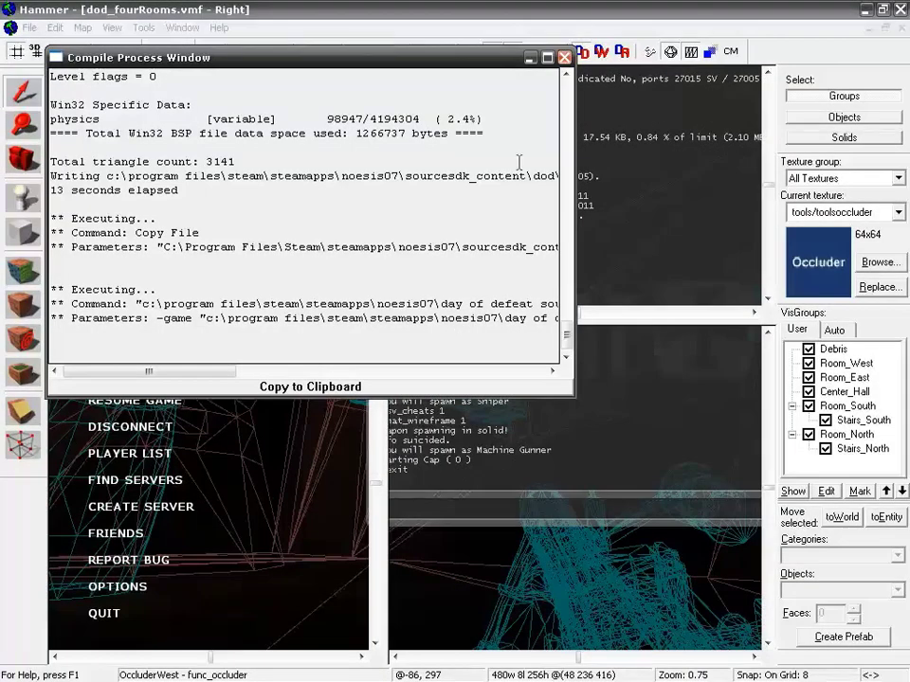
pyautogui.click(565, 58)
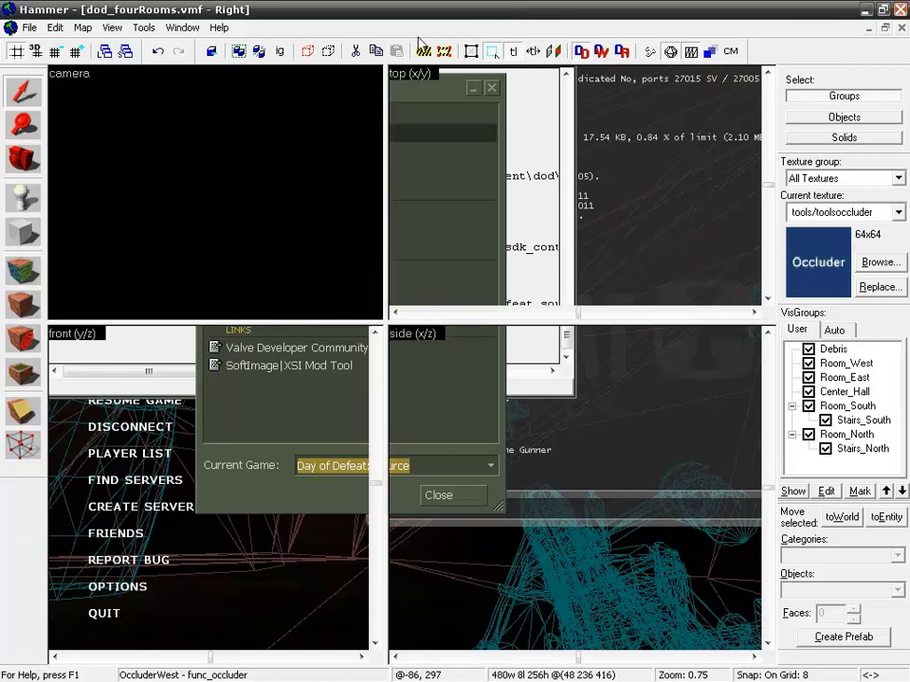